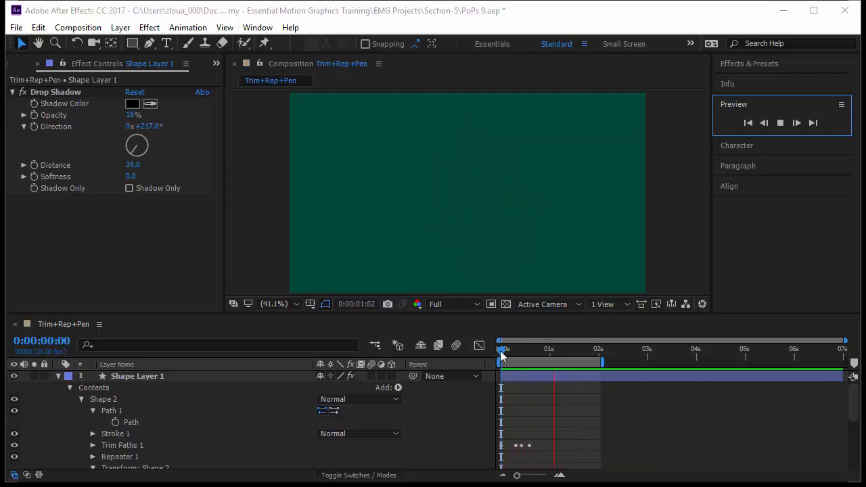
Move the playhead to frame 8, duplicate the Trim+Rep+Pen composition and open the duplicate in place of the original's timeline
{"action": "mouse_move", "coordinate": [502, 352]}
{"action": "left_mouse_down"}
{"action": "mouse_move", "coordinate": [523, 354]}
{"action": "mouse_move", "coordinate": [516, 357]}
{"action": "left_mouse_up"}
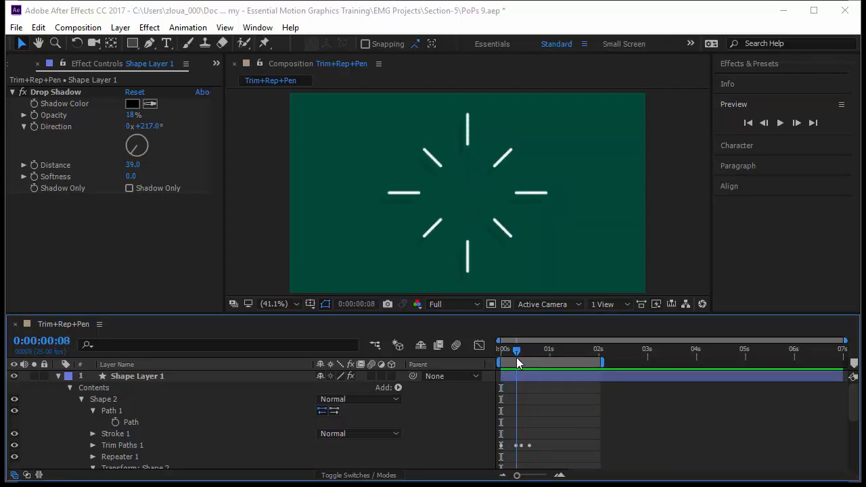
{"action": "left_click", "coordinate": [31, 65]}
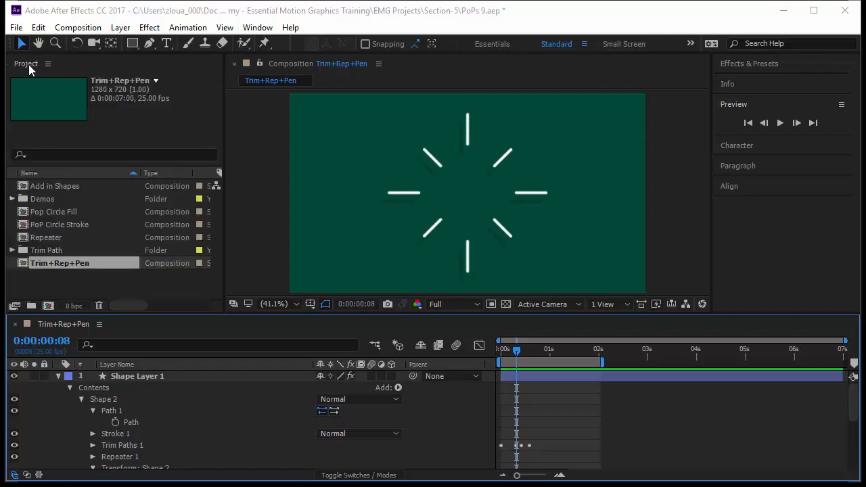
{"action": "left_click", "coordinate": [59, 263]}
{"action": "key", "text": "ctrl+d"}
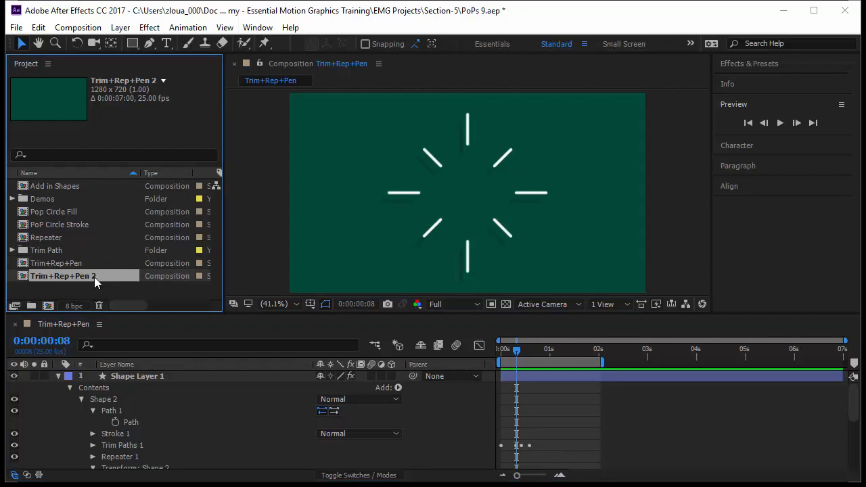
{"action": "double_click", "coordinate": [94, 277]}
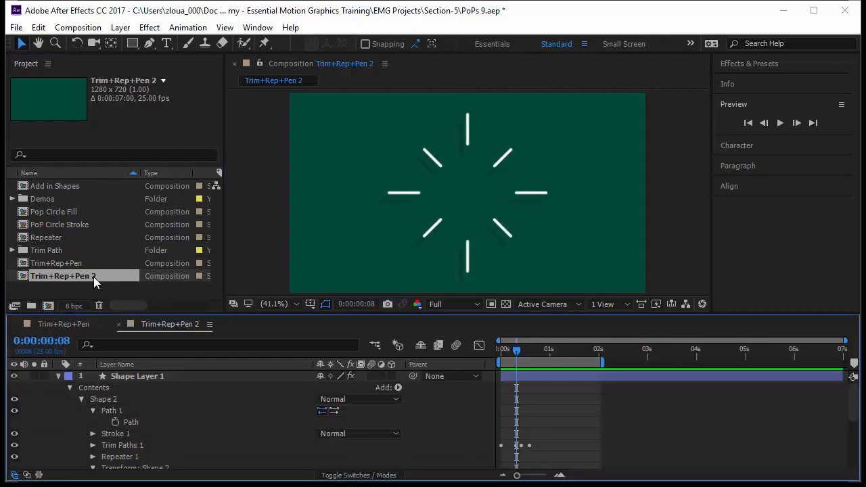
{"action": "left_click", "coordinate": [16, 324]}
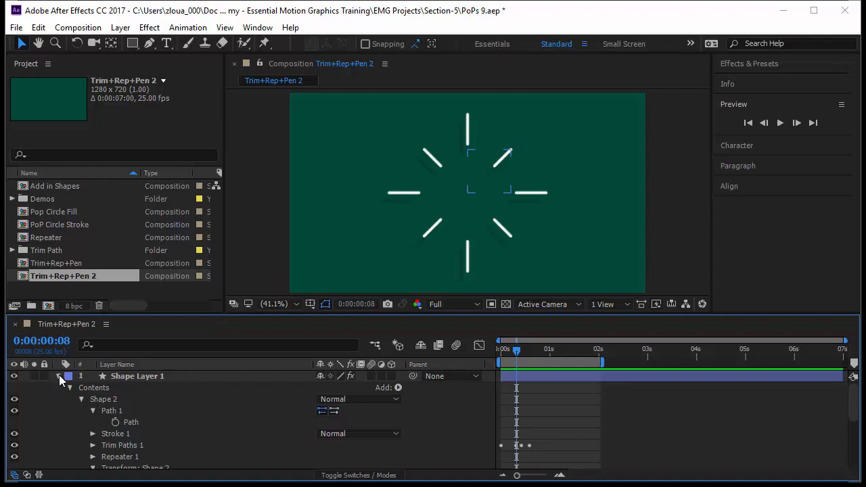
Delete the Shape 2 group holding the diagonal lines from Shape Layer 1's contents
{"action": "left_click", "coordinate": [82, 400]}
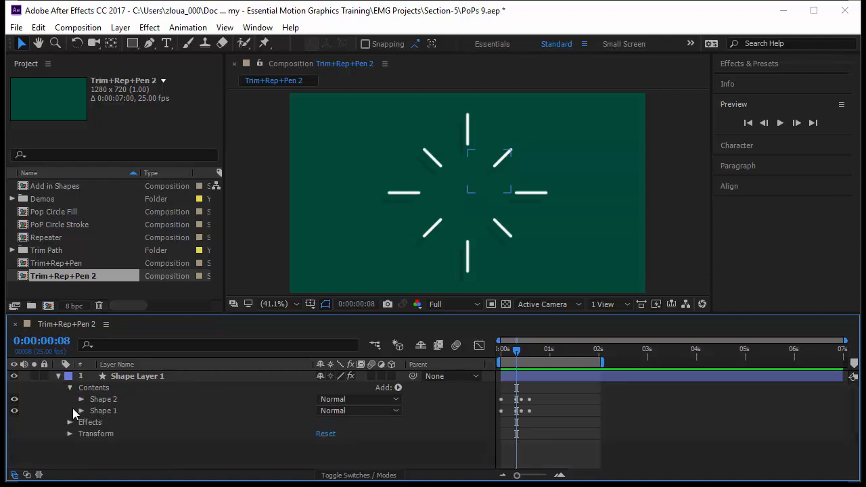
{"action": "left_click", "coordinate": [129, 412]}
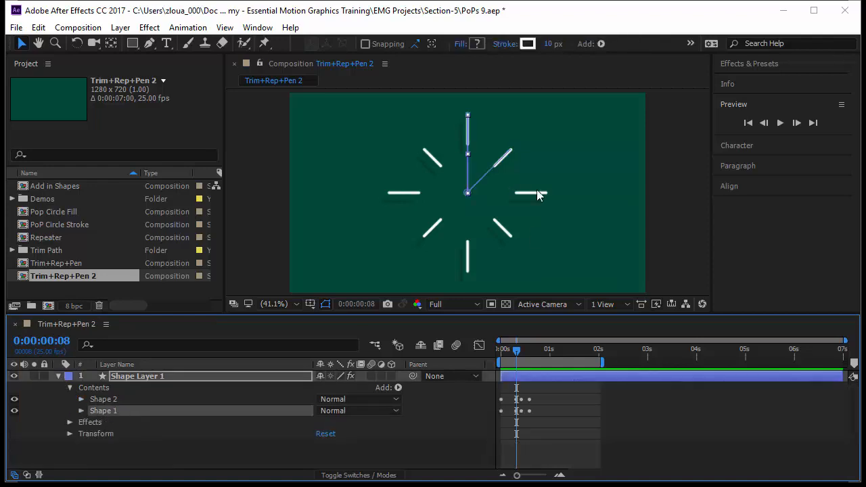
{"action": "left_click", "coordinate": [140, 401]}
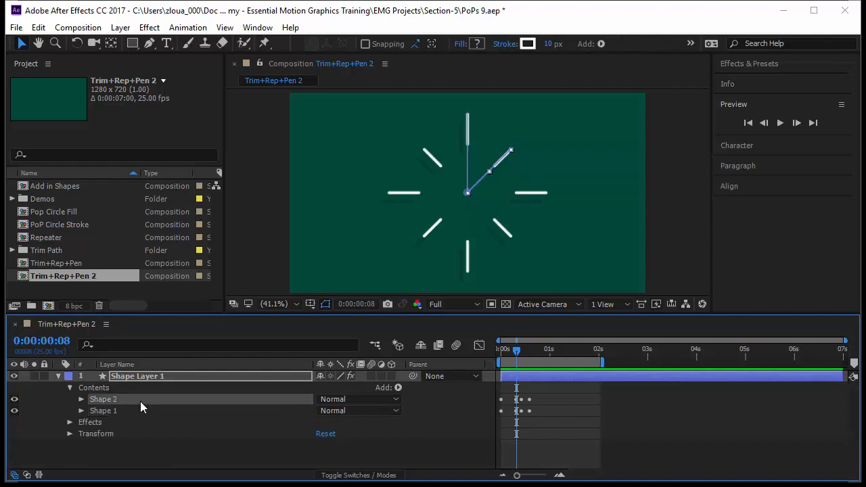
{"action": "key", "text": "Delete"}
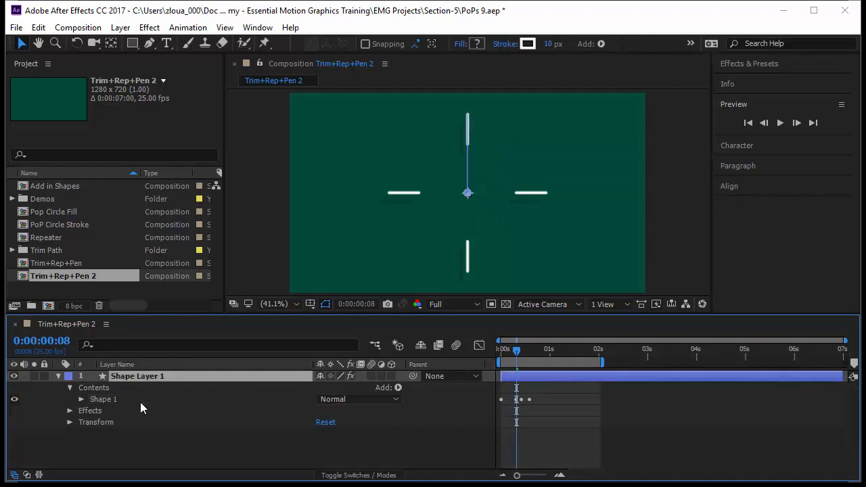
Set Repeater 1 inside Shape 1 to 3 copies with a rotation of 90/3, giving 30°
{"action": "left_click", "coordinate": [81, 400]}
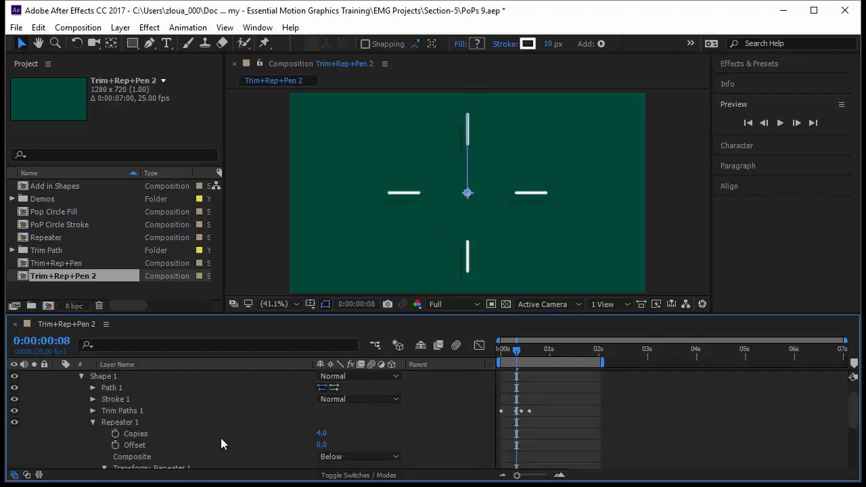
{"action": "left_click", "coordinate": [321, 434]}
{"action": "type", "text": "3"}
{"action": "key", "text": "Return"}
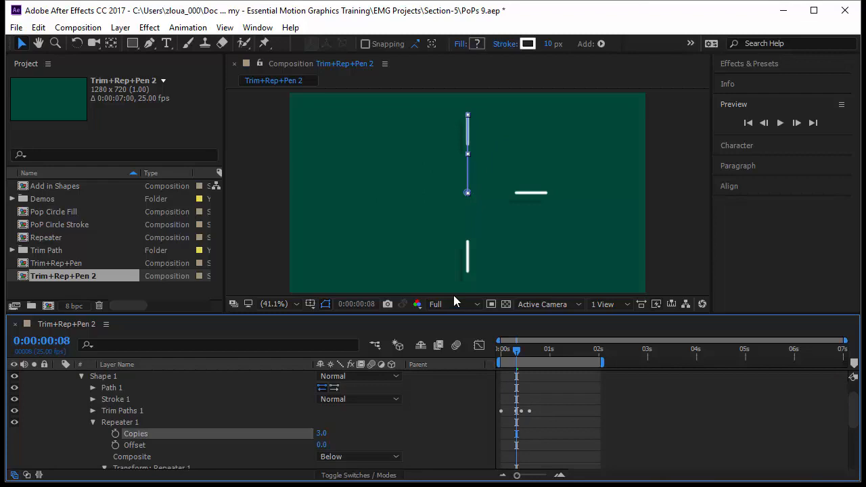
{"action": "scroll", "coordinate": [386, 419], "scroll_direction": "down", "scroll_amount": 3}
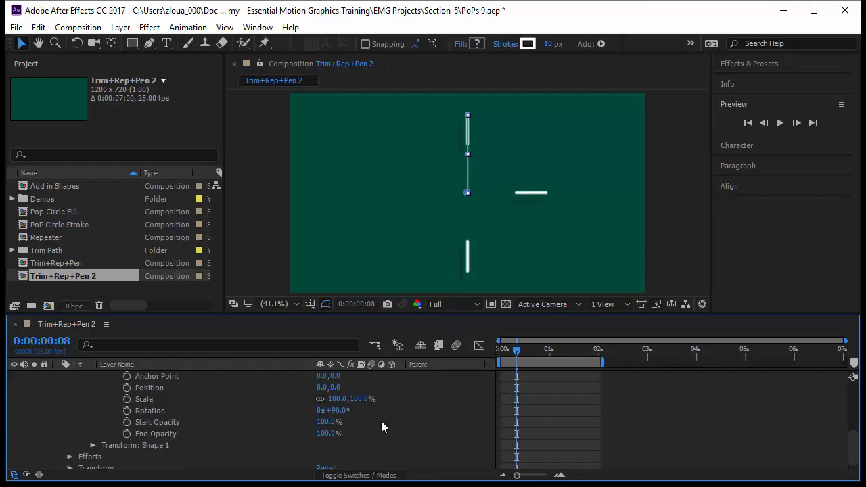
{"action": "left_click", "coordinate": [340, 412]}
{"action": "type", "text": "90/3"}
{"action": "key", "text": "Return"}
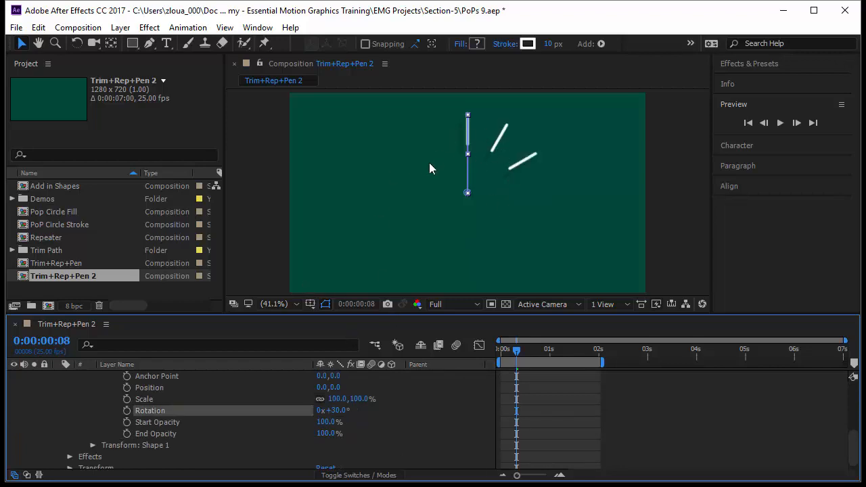
Set the offset of Shape 1's repeater to -1
{"action": "scroll", "coordinate": [403, 416], "scroll_direction": "up", "scroll_amount": 3}
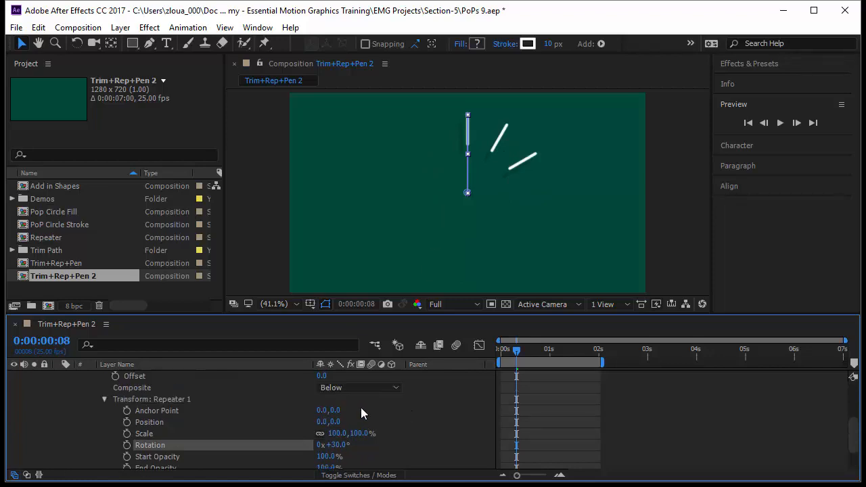
{"action": "scroll", "coordinate": [360, 414], "scroll_direction": "up", "scroll_amount": 3}
{"action": "left_click", "coordinate": [324, 411]}
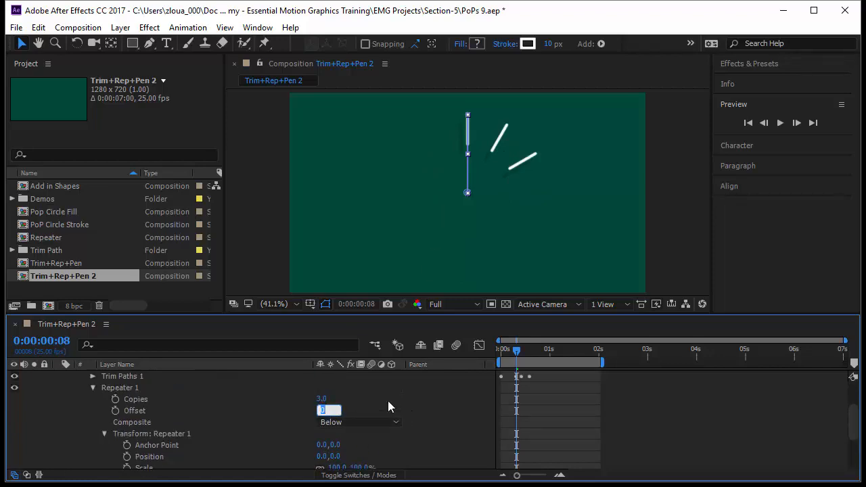
{"action": "type", "text": "-1"}
{"action": "key", "text": "Return"}
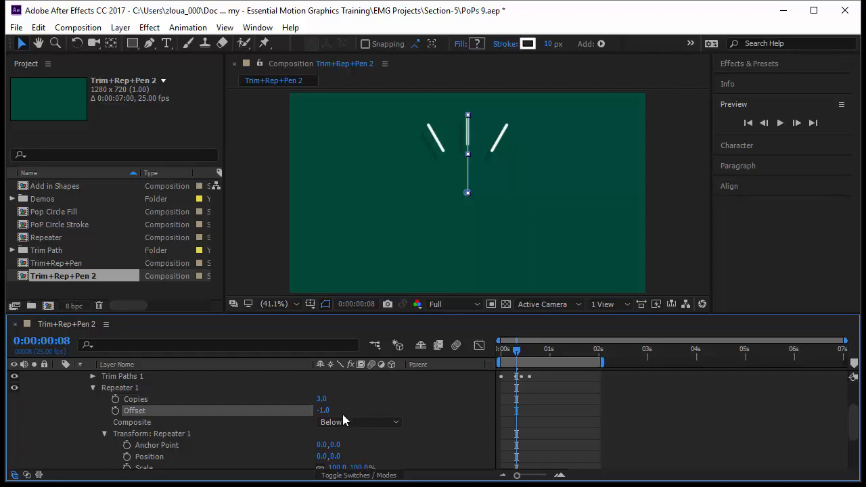
Collapse Shape 1's properties and add a second Repeater to Shape Layer 1's overall Contents, outside the Shape 1 group
{"action": "scroll", "coordinate": [342, 415], "scroll_direction": "down", "scroll_amount": 1}
{"action": "scroll", "coordinate": [203, 433], "scroll_direction": "down", "scroll_amount": 4}
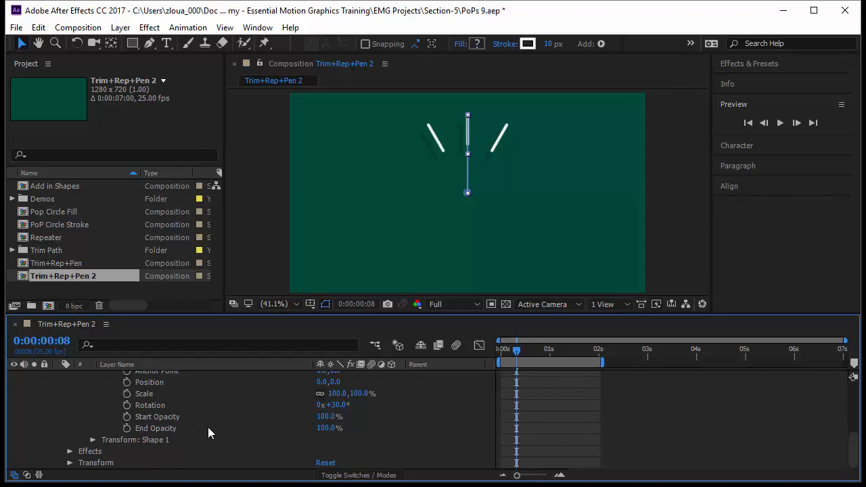
{"action": "scroll", "coordinate": [208, 427], "scroll_direction": "up", "scroll_amount": 5}
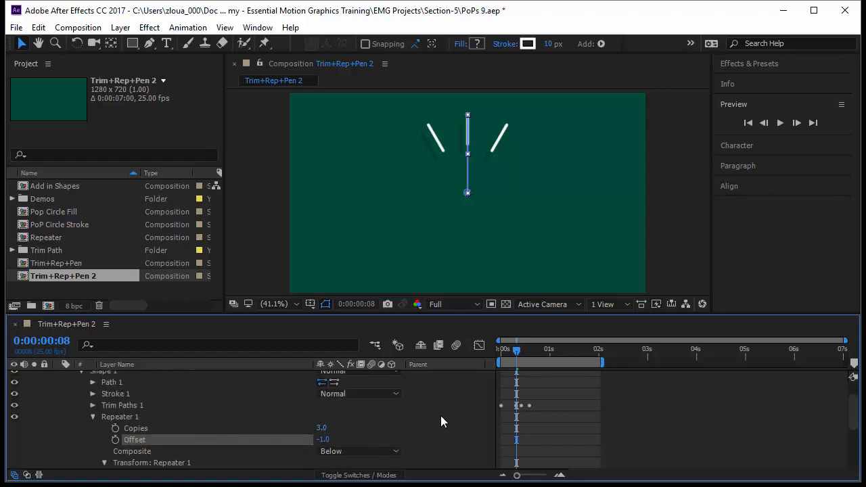
{"action": "scroll", "coordinate": [441, 416], "scroll_direction": "down", "scroll_amount": 3}
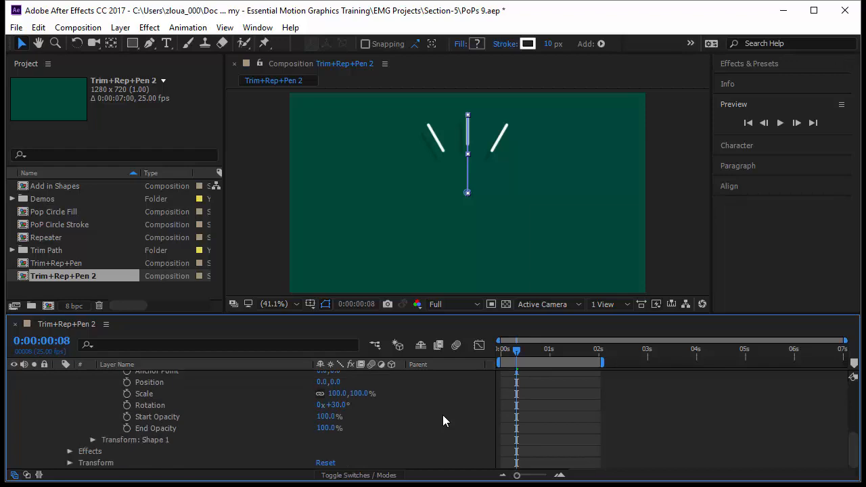
{"action": "scroll", "coordinate": [190, 437], "scroll_direction": "up", "scroll_amount": 3}
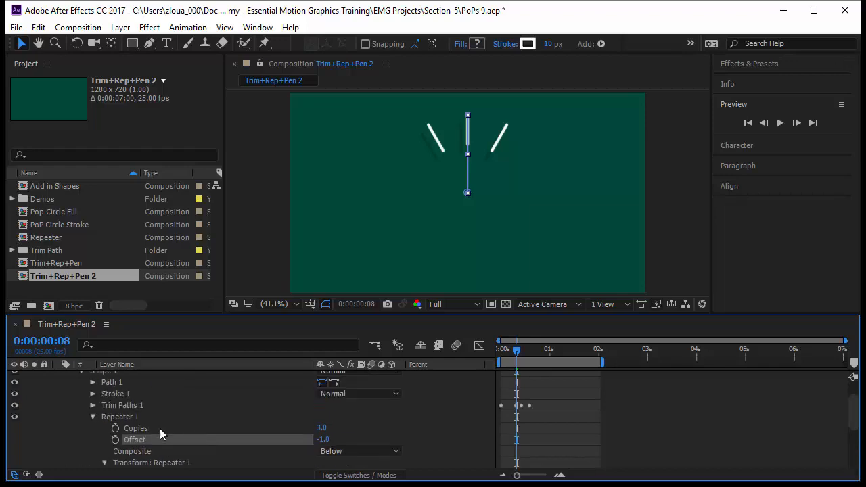
{"action": "left_click", "coordinate": [93, 418]}
{"action": "scroll", "coordinate": [85, 412], "scroll_direction": "up", "scroll_amount": 1}
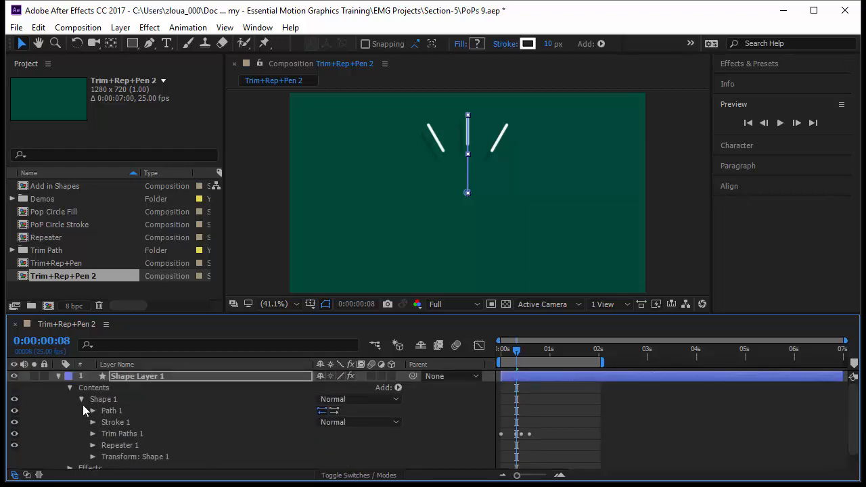
{"action": "left_click", "coordinate": [111, 388]}
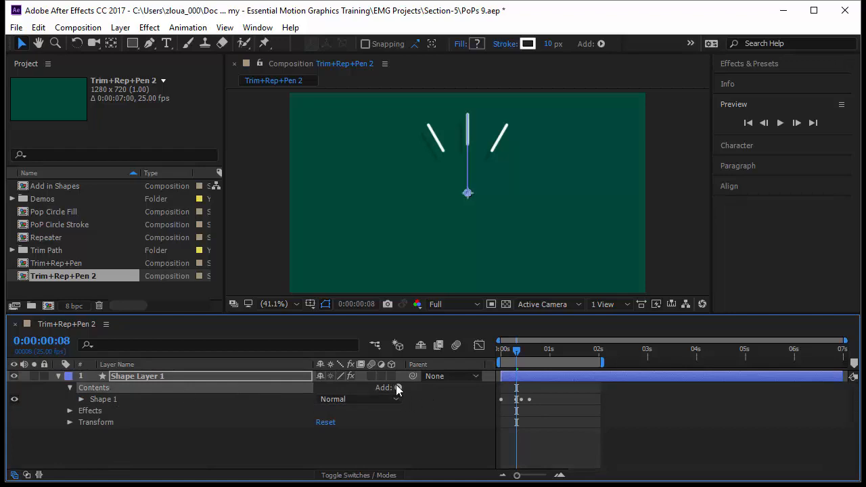
{"action": "left_click", "coordinate": [398, 387]}
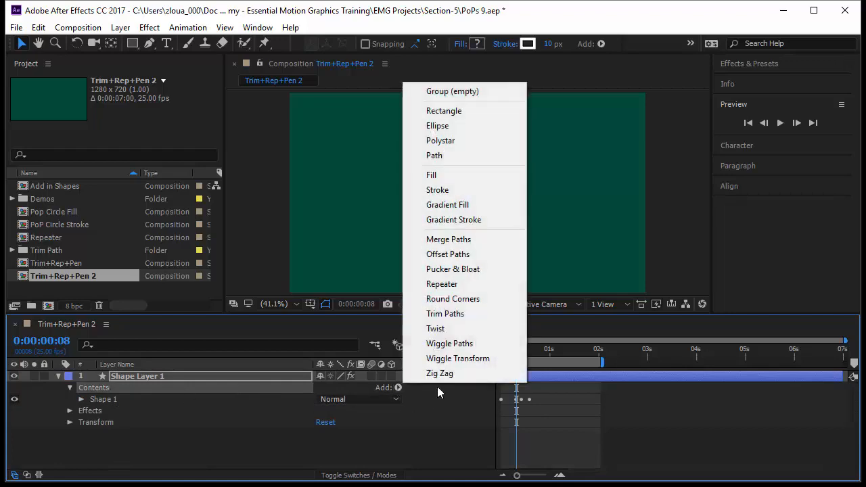
{"action": "left_click", "coordinate": [463, 291]}
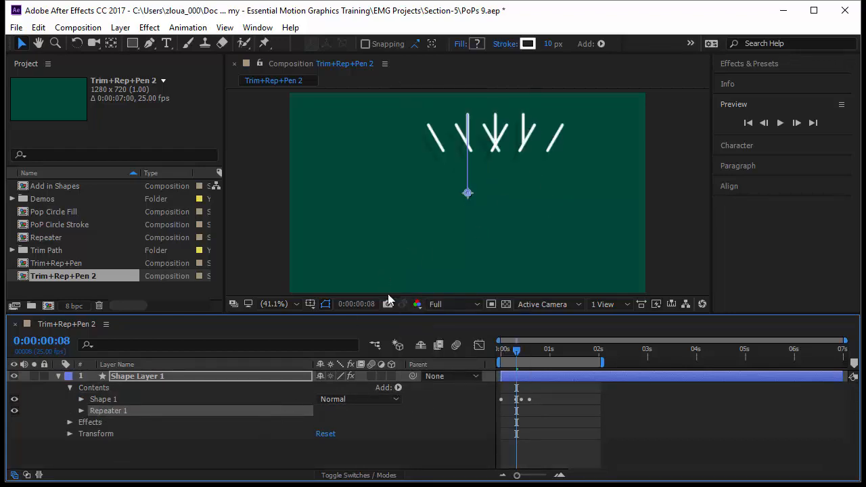
Rename the newly added layer-level repeater as "Repeater Two"
{"action": "key", "text": "Return"}
{"action": "left_click", "coordinate": [130, 411]}
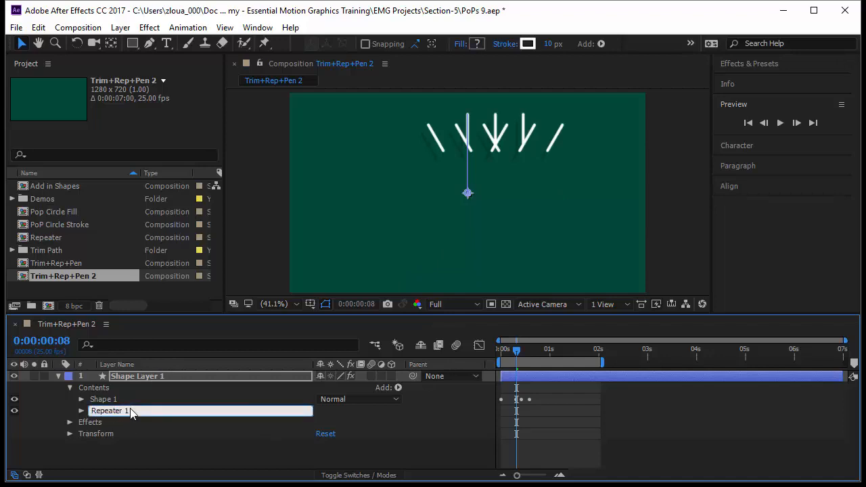
{"action": "key", "text": "BackSpace"}
{"action": "key", "text": "BackSpace"}
{"action": "type", "text": "Two"}
{"action": "key", "text": "Return"}
{"action": "left_click", "coordinate": [81, 400]}
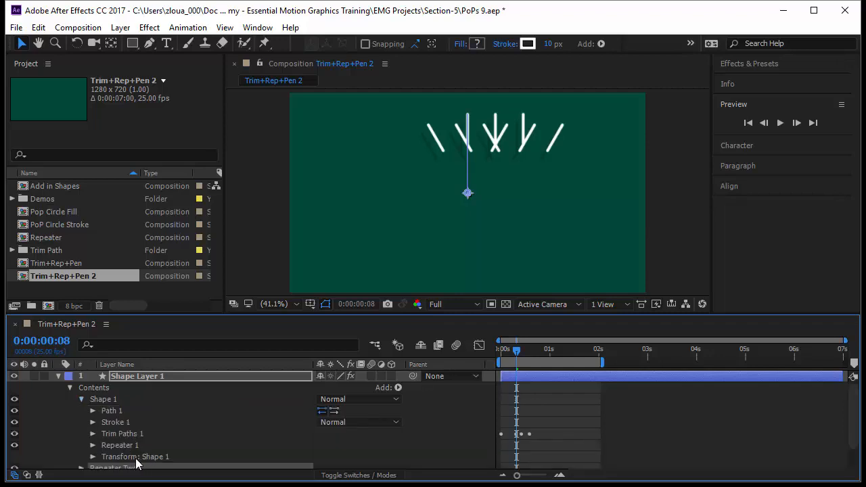
{"action": "left_click", "coordinate": [81, 399]}
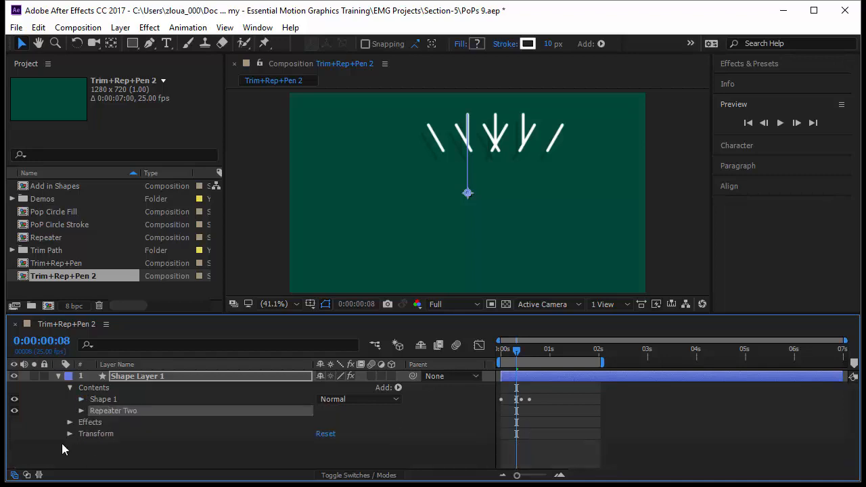
Set the number of copies of Repeater Two to 4
{"action": "left_click", "coordinate": [81, 410]}
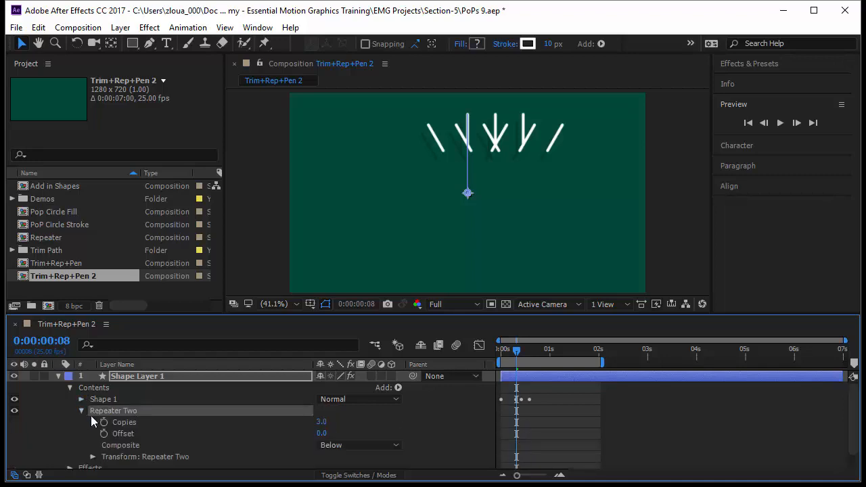
{"action": "left_click", "coordinate": [322, 423]}
{"action": "type", "text": "4"}
{"action": "key", "text": "Return"}
{"action": "scroll", "coordinate": [178, 436], "scroll_direction": "down", "scroll_amount": 1}
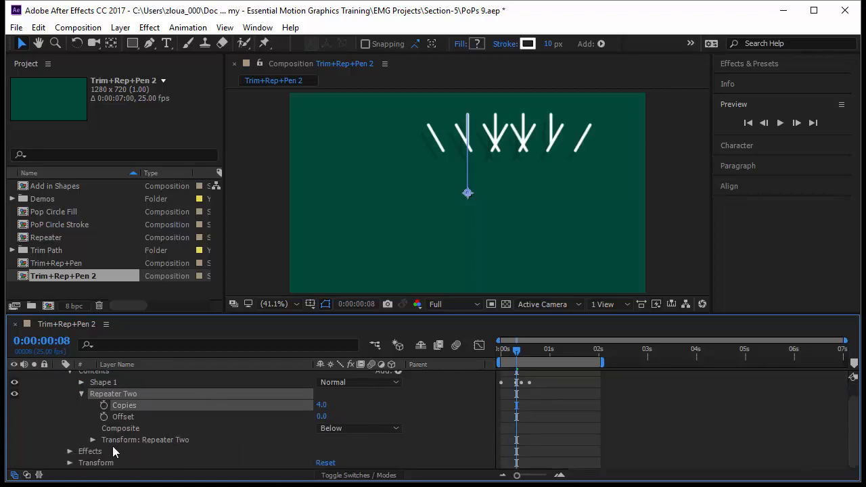
In Repeater Two's transform, set the X position to 0 and the rotation to 360/4, giving 90°
{"action": "left_click", "coordinate": [92, 440]}
{"action": "scroll", "coordinate": [176, 406], "scroll_direction": "down", "scroll_amount": 3}
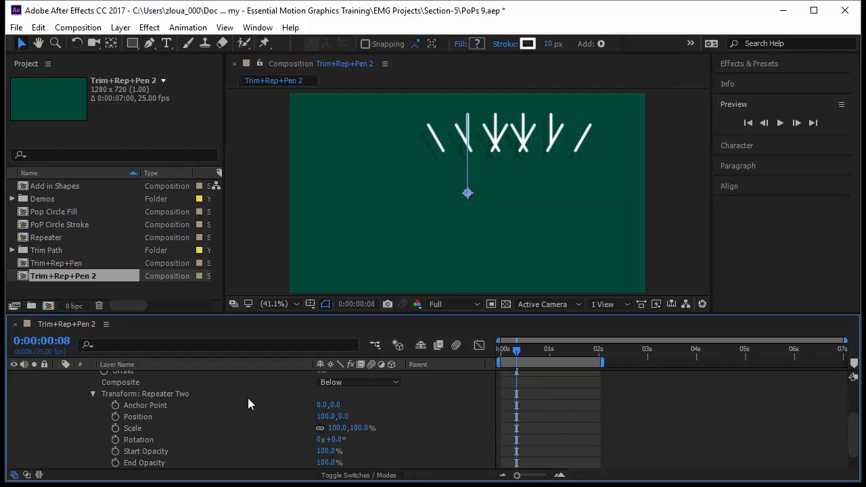
{"action": "scroll", "coordinate": [325, 416], "scroll_direction": "down", "scroll_amount": 2}
{"action": "left_click", "coordinate": [326, 393]}
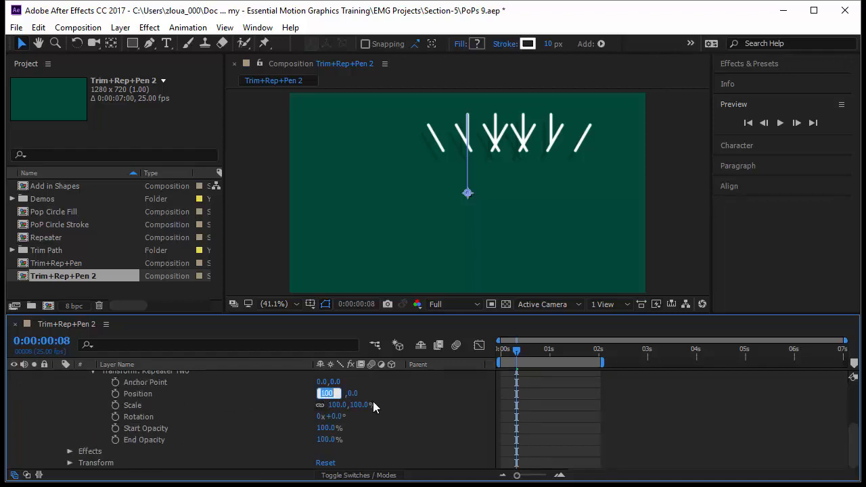
{"action": "type", "text": "0"}
{"action": "key", "text": "Return"}
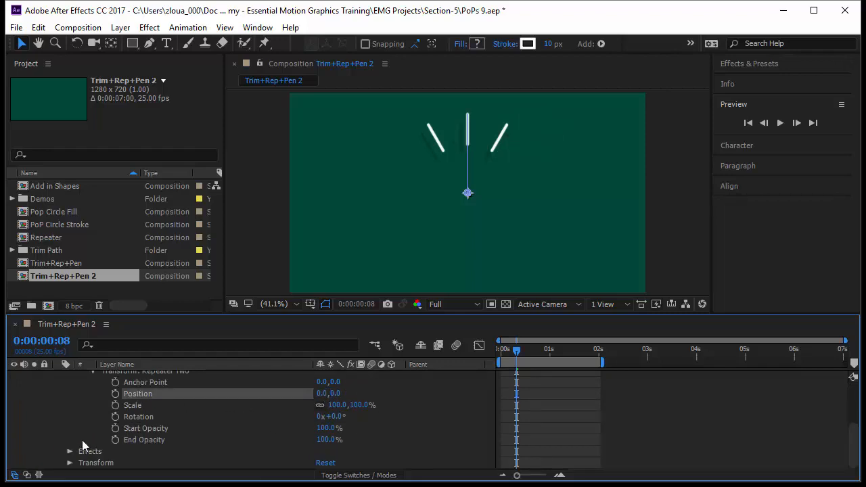
{"action": "left_click", "coordinate": [333, 416]}
{"action": "type", "text": "360/4"}
{"action": "key", "text": "Return"}
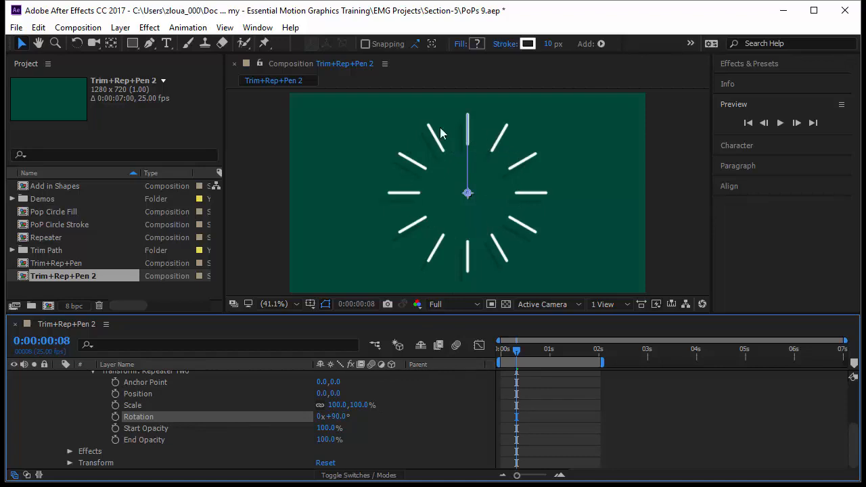
{"action": "scroll", "coordinate": [66, 439], "scroll_direction": "up", "scroll_amount": 4}
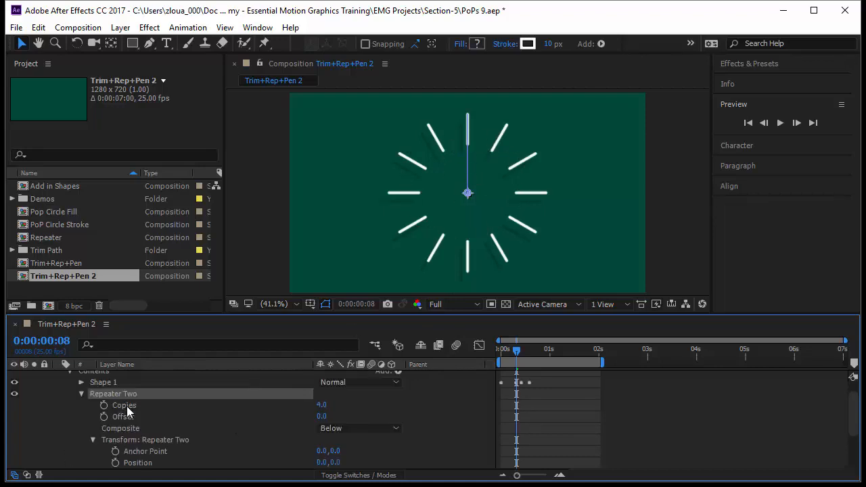
{"action": "left_click", "coordinate": [82, 399]}
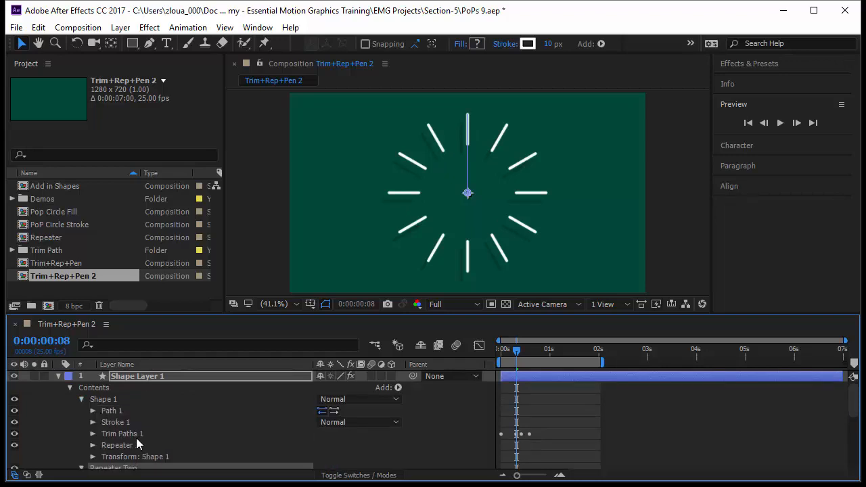
Set the rotation in Repeater 1's transform, inside the Shape 1 group, to 15°
{"action": "left_click", "coordinate": [93, 446]}
{"action": "scroll", "coordinate": [162, 446], "scroll_direction": "down", "scroll_amount": 3}
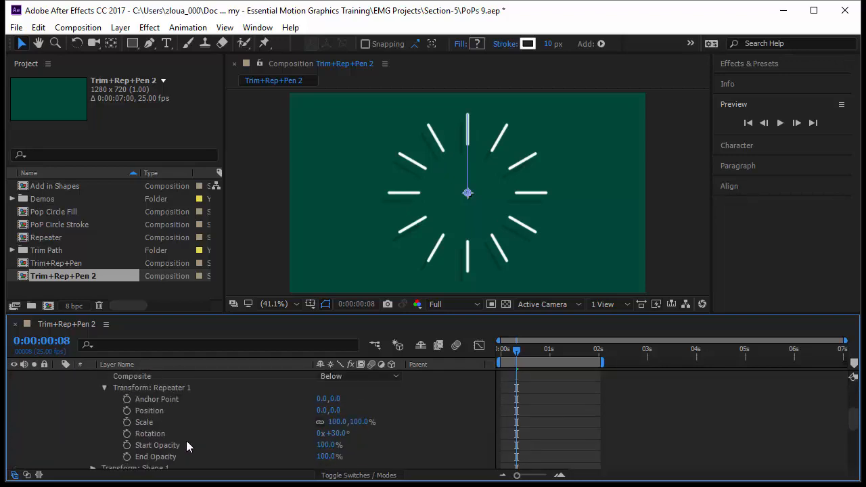
{"action": "left_click", "coordinate": [337, 434]}
{"action": "type", "text": "15"}
{"action": "key", "text": "Return"}
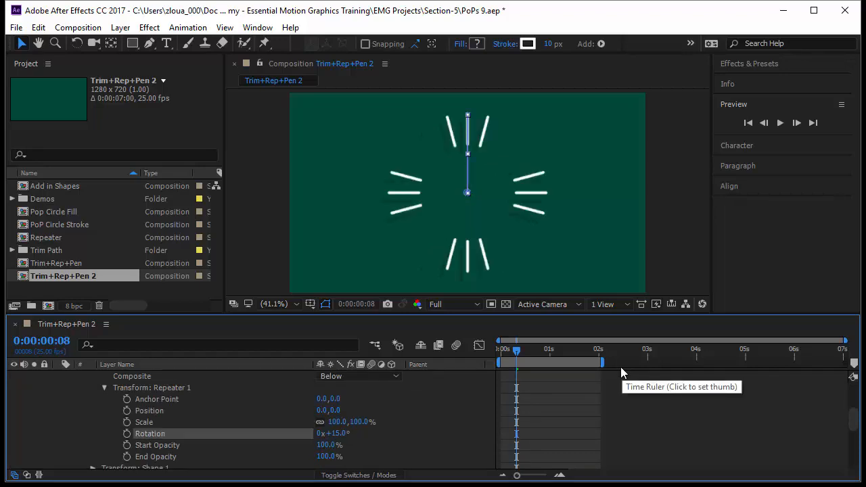
{"action": "left_click", "coordinate": [579, 420]}
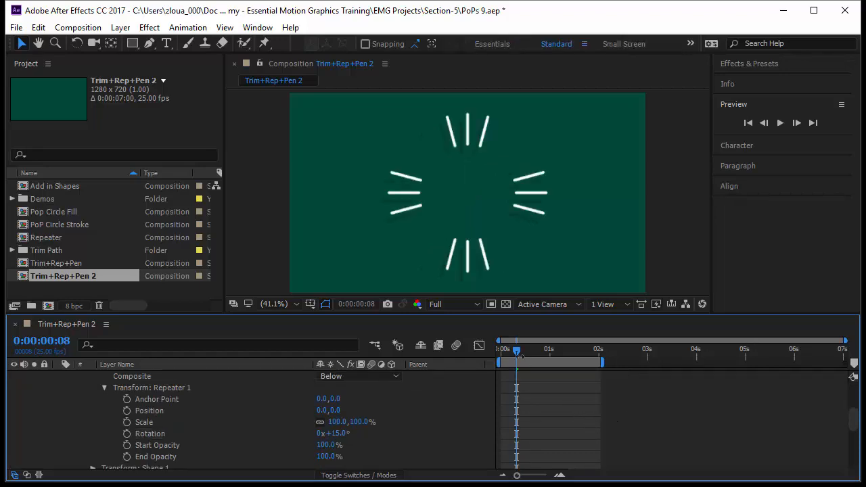
Preview the animation from the start of the composition, then park the playhead at 0:00:00:07
{"action": "left_click_drag", "start_coordinate": [518, 352], "coordinate": [482, 358]}
{"action": "key", "text": "space"}
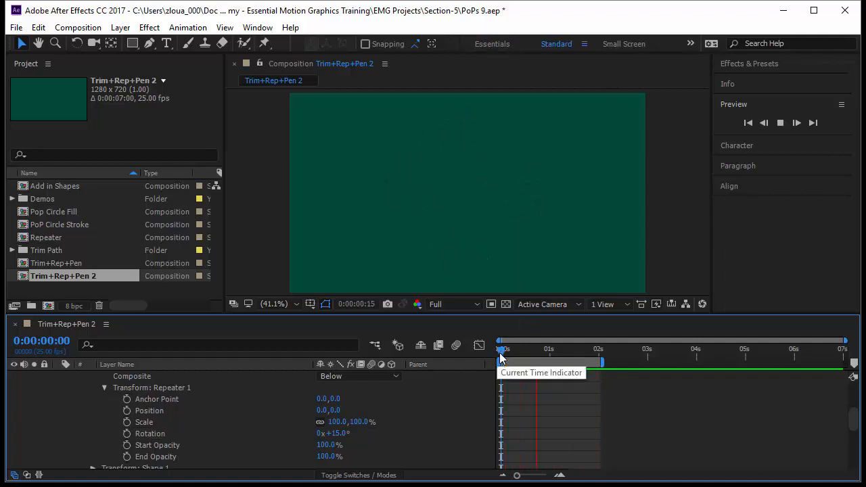
{"action": "left_click_drag", "start_coordinate": [527, 360], "coordinate": [513, 360]}
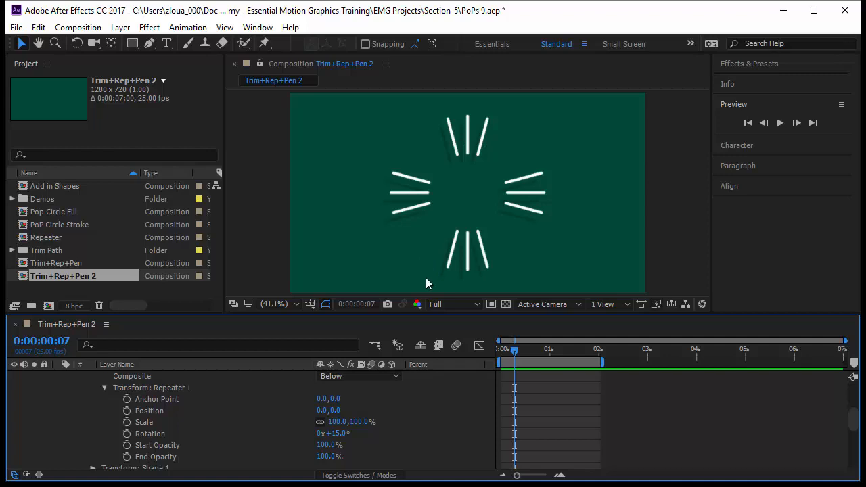
Delete both repeaters from Shape Layer 1: Repeater 1 inside the Shape 1 group and the layer-level Repeater Two
{"action": "scroll", "coordinate": [237, 406], "scroll_direction": "up", "scroll_amount": 5}
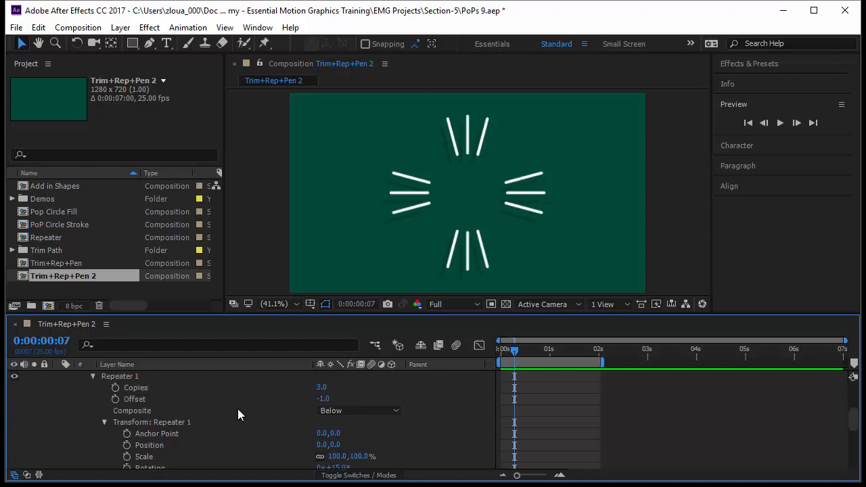
{"action": "left_click", "coordinate": [134, 400]}
{"action": "left_click", "coordinate": [126, 410]}
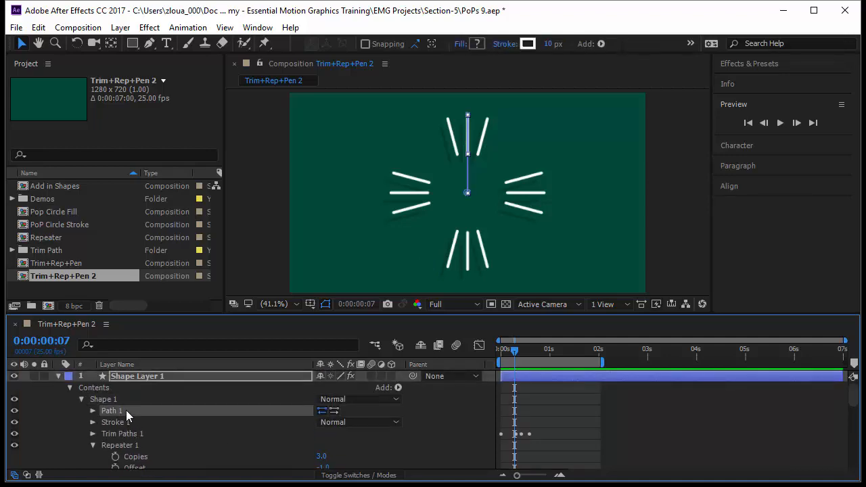
{"action": "left_click", "coordinate": [142, 445]}
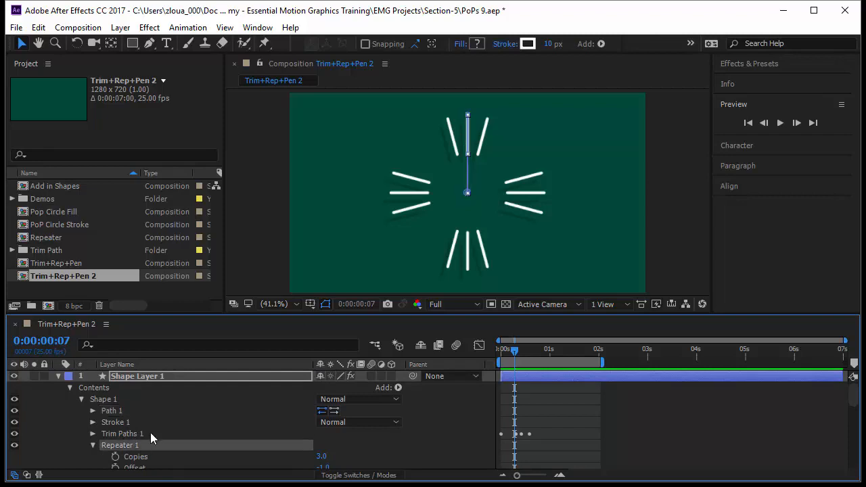
{"action": "key", "text": "Delete"}
{"action": "scroll", "coordinate": [191, 410], "scroll_direction": "down", "scroll_amount": 3}
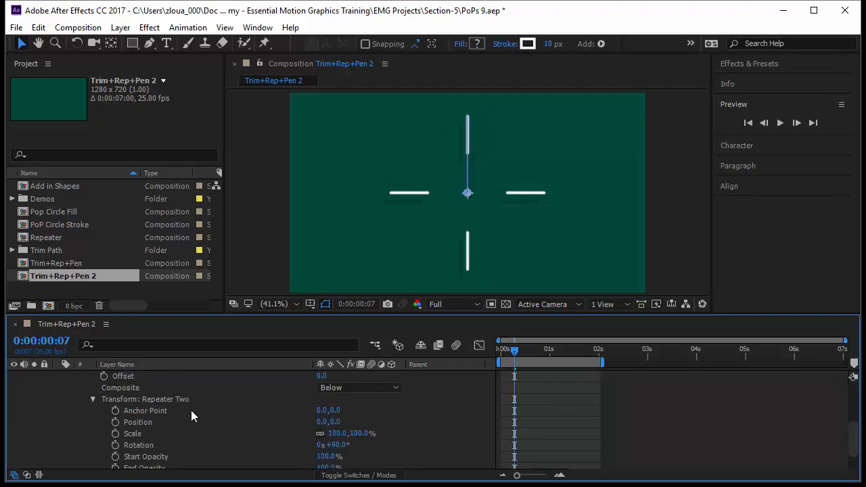
{"action": "scroll", "coordinate": [177, 403], "scroll_direction": "up", "scroll_amount": 1}
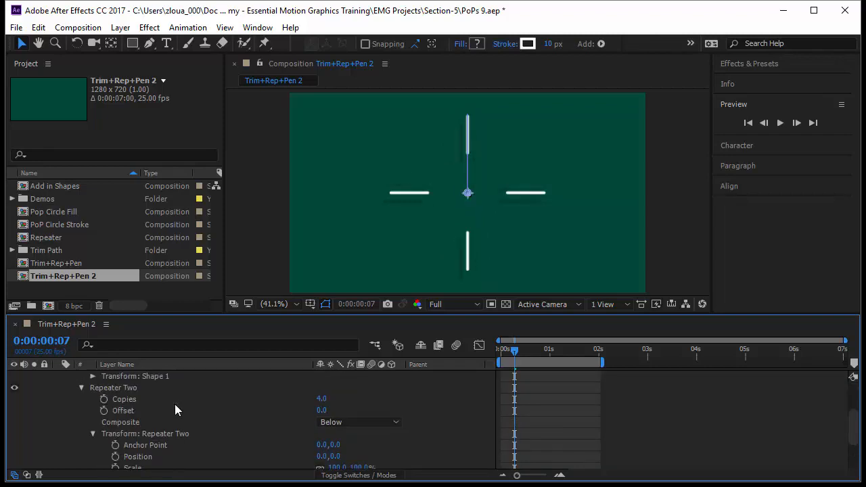
{"action": "left_click", "coordinate": [146, 389]}
{"action": "key", "text": "Delete"}
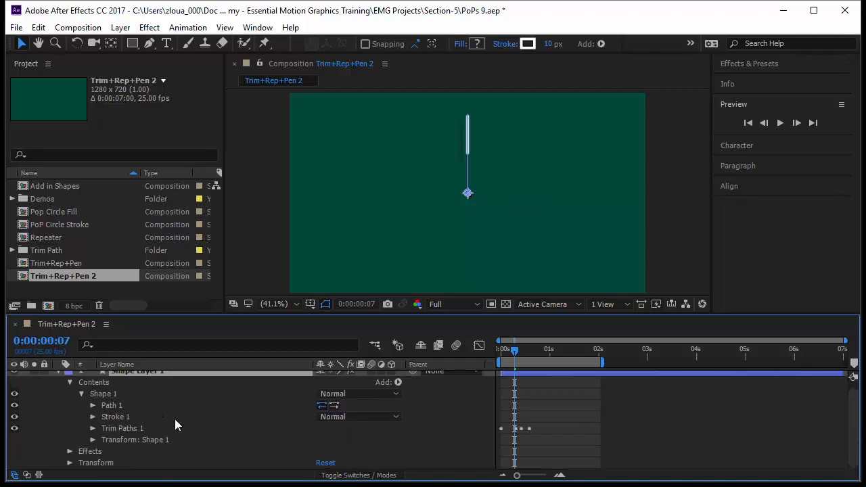
Move Trim Paths 1 out of the Shape 1 group to below it in the layer's Contents, and collapse Shape 1
{"action": "left_click", "coordinate": [131, 430]}
{"action": "left_click_drag", "start_coordinate": [131, 430], "coordinate": [126, 397]}
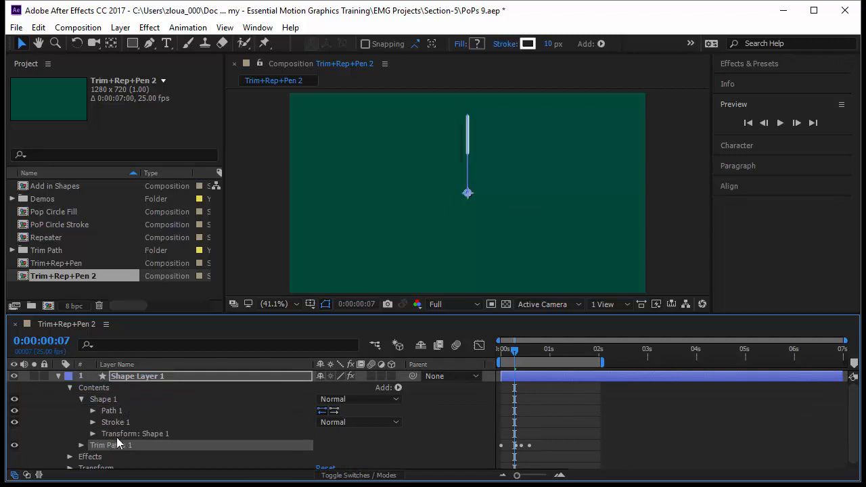
{"action": "left_click", "coordinate": [82, 399]}
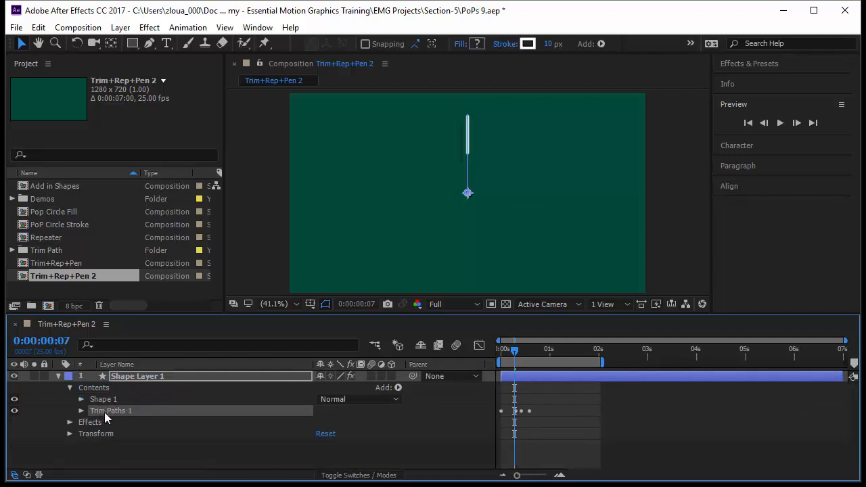
Duplicate the Shape 1 group and set the copy's transform rotation to 15°
{"action": "left_click", "coordinate": [102, 399]}
{"action": "key", "text": "ctrl+d"}
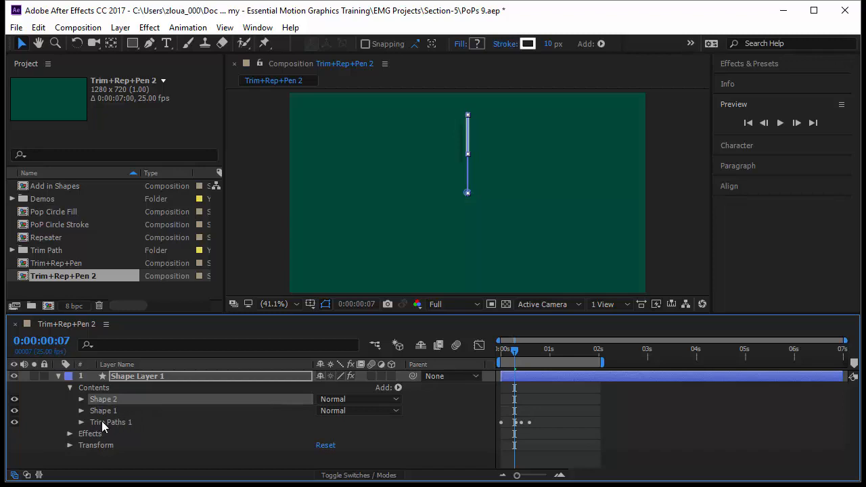
{"action": "left_click", "coordinate": [81, 399]}
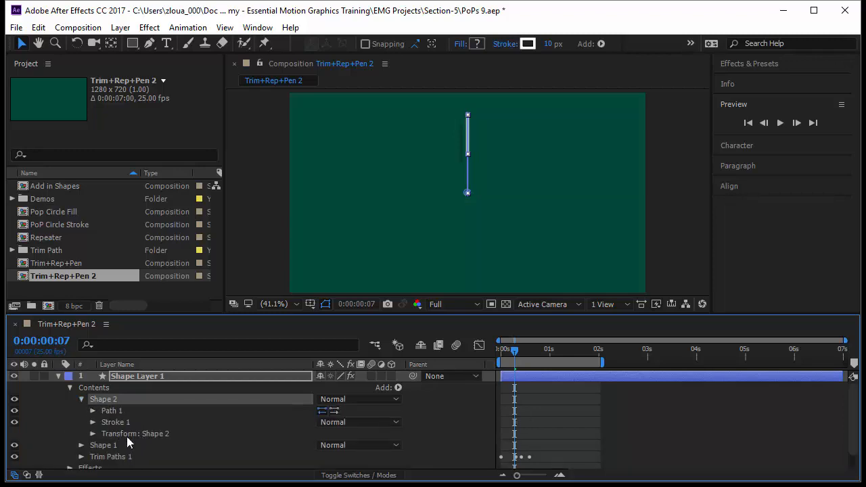
{"action": "left_click", "coordinate": [93, 433]}
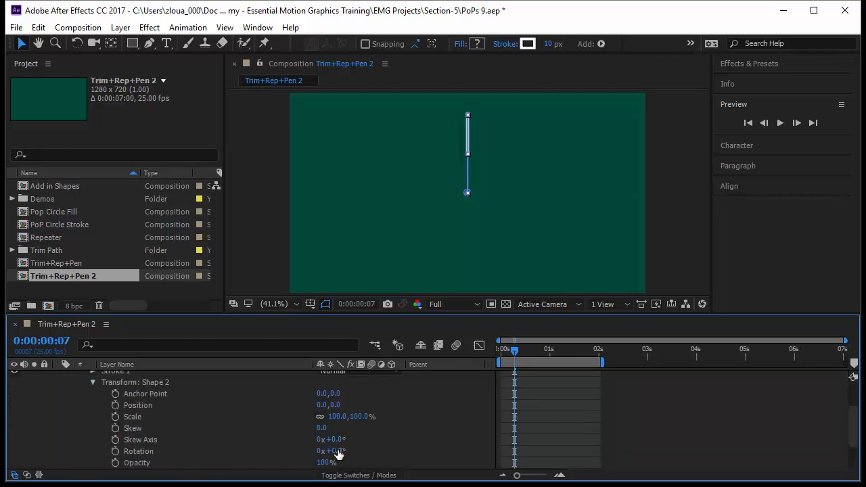
{"action": "left_click_drag", "start_coordinate": [338, 452], "coordinate": [346, 459]}
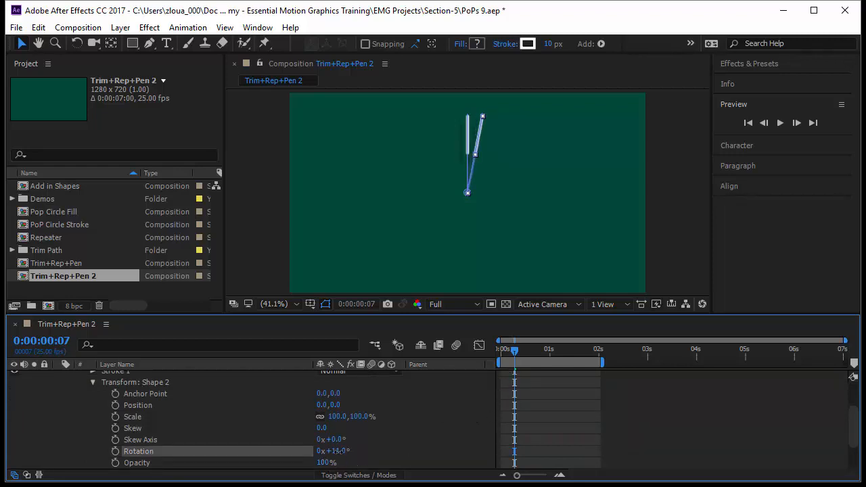
{"action": "left_click", "coordinate": [337, 451]}
{"action": "type", "text": "15"}
{"action": "key", "text": "Return"}
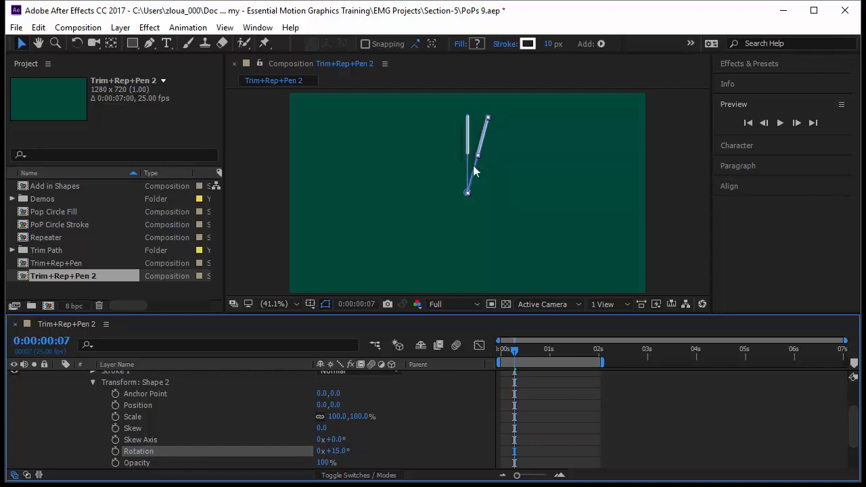
Shorten Shape 2's line slightly by moving the outer point of its Path 1 inward, and deselect the shape
{"action": "scroll", "coordinate": [163, 425], "scroll_direction": "up", "scroll_amount": 2}
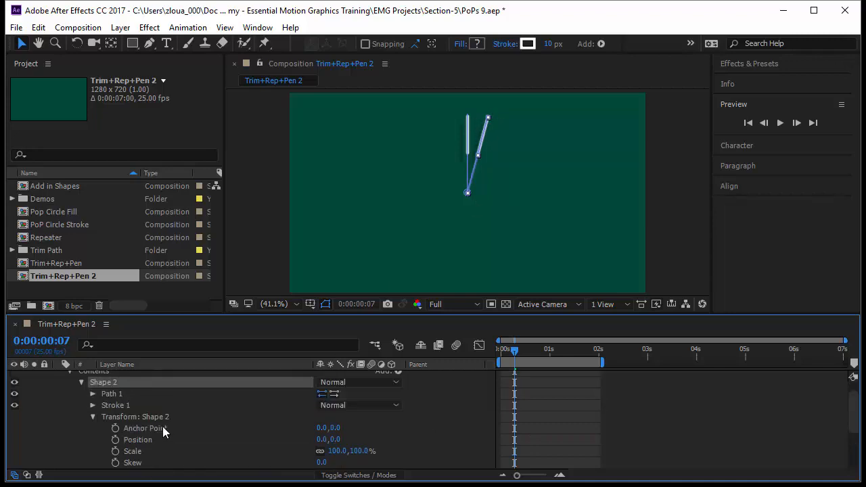
{"action": "left_click", "coordinate": [93, 394]}
{"action": "left_click", "coordinate": [132, 397]}
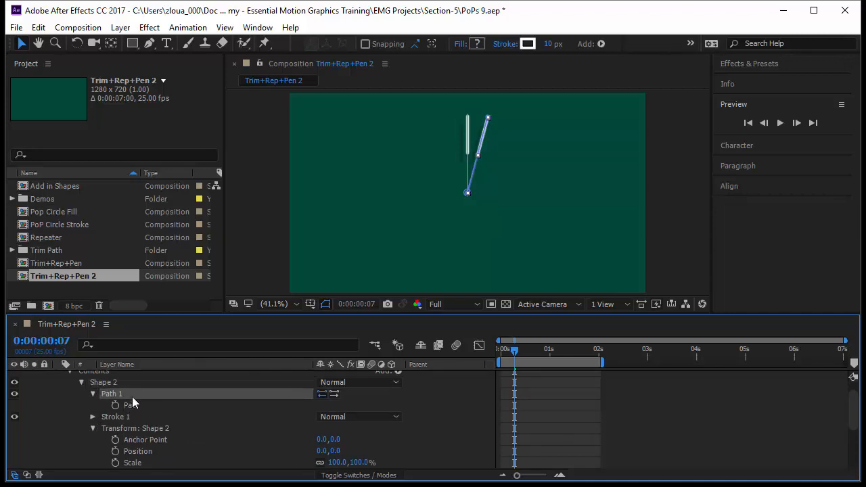
{"action": "left_click", "coordinate": [488, 119]}
{"action": "mouse_move", "coordinate": [490, 121]}
{"action": "left_mouse_down"}
{"action": "mouse_move", "coordinate": [486, 133]}
{"action": "mouse_move", "coordinate": [486, 122]}
{"action": "left_mouse_up"}
{"action": "left_click", "coordinate": [457, 443]}
{"action": "scroll", "coordinate": [401, 451], "scroll_direction": "down", "scroll_amount": 3}
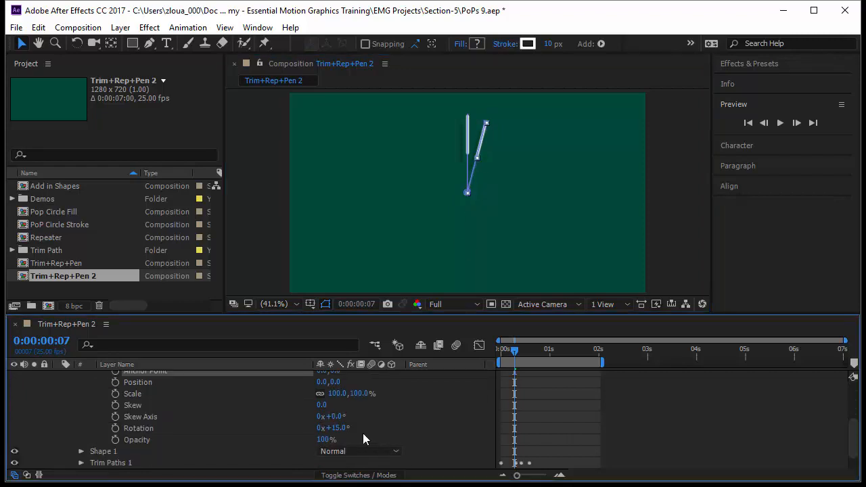
{"action": "left_click", "coordinate": [394, 419]}
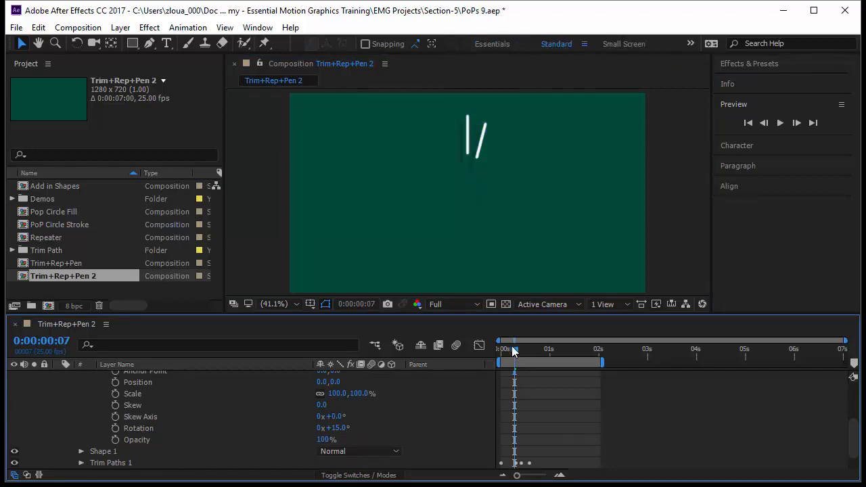
Return the playhead to the start of the composition and duplicate the Shape 2 group
{"action": "left_click_drag", "start_coordinate": [513, 353], "coordinate": [483, 375]}
{"action": "scroll", "coordinate": [183, 409], "scroll_direction": "up", "scroll_amount": 3}
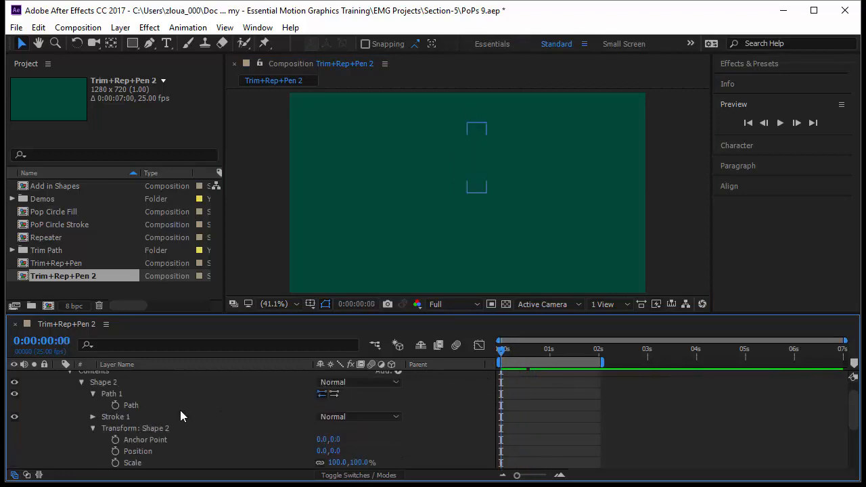
{"action": "left_click", "coordinate": [102, 383]}
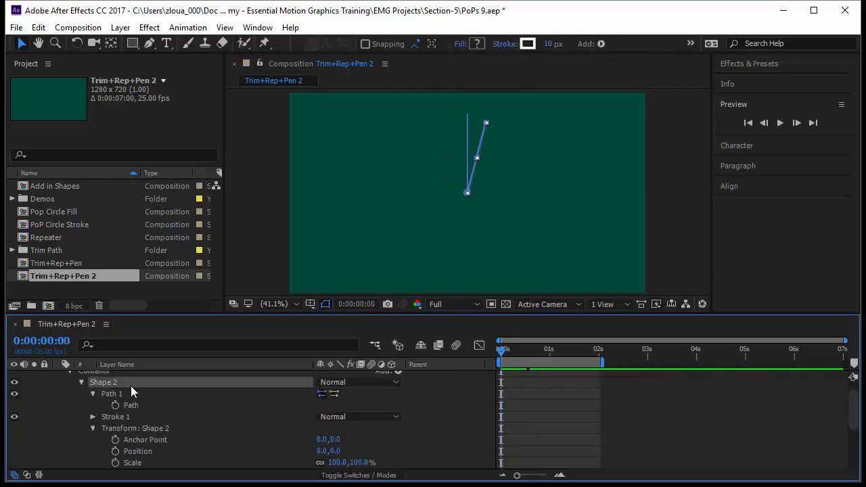
{"action": "key", "text": "ctrl+d"}
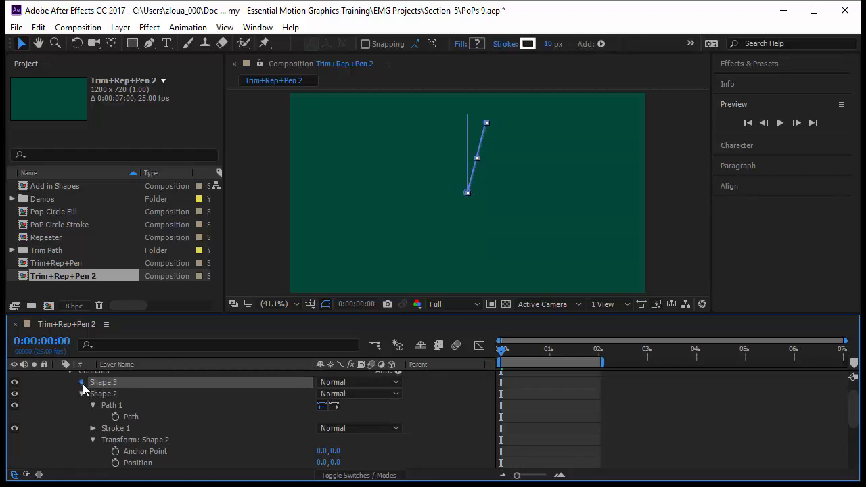
Set the rotation in Shape 3's transform to -15° to mirror the shortened line on the other side
{"action": "left_click", "coordinate": [81, 383]}
{"action": "scroll", "coordinate": [136, 436], "scroll_direction": "down", "scroll_amount": 3}
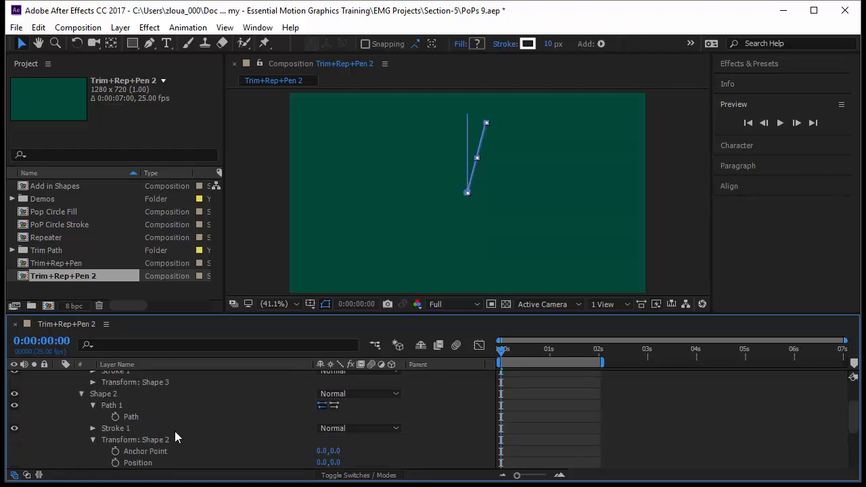
{"action": "scroll", "coordinate": [176, 437], "scroll_direction": "down", "scroll_amount": 3}
{"action": "scroll", "coordinate": [329, 441], "scroll_direction": "down", "scroll_amount": 3}
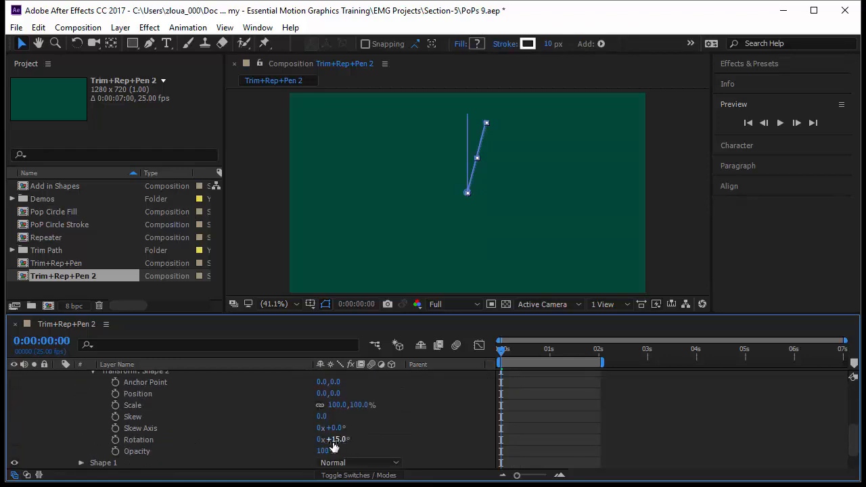
{"action": "scroll", "coordinate": [267, 429], "scroll_direction": "up", "scroll_amount": 9}
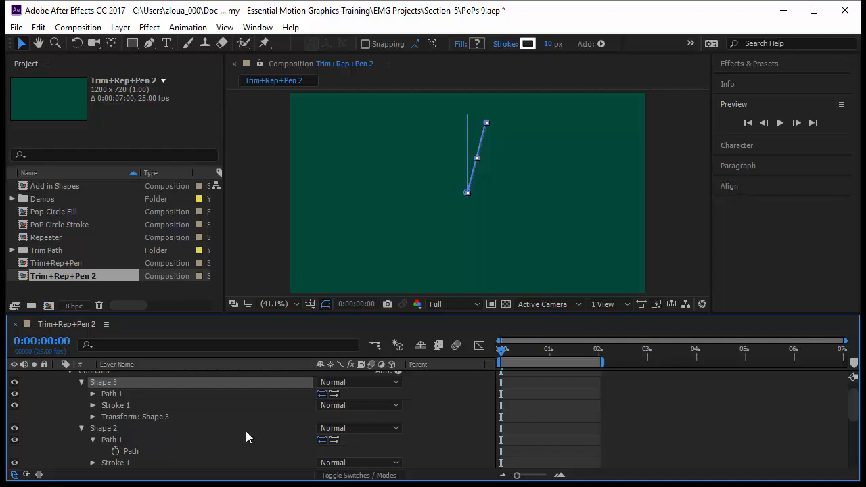
{"action": "left_click", "coordinate": [93, 417]}
{"action": "left_click", "coordinate": [337, 451]}
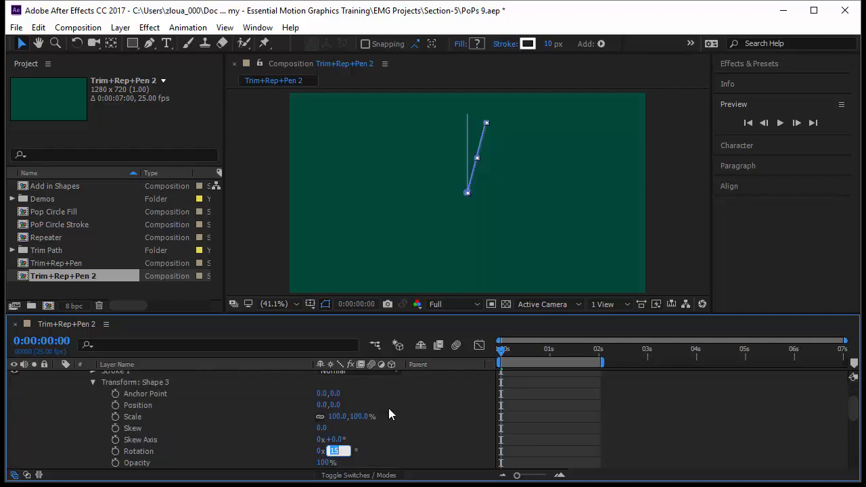
{"action": "type", "text": "-15"}
{"action": "key", "text": "Return"}
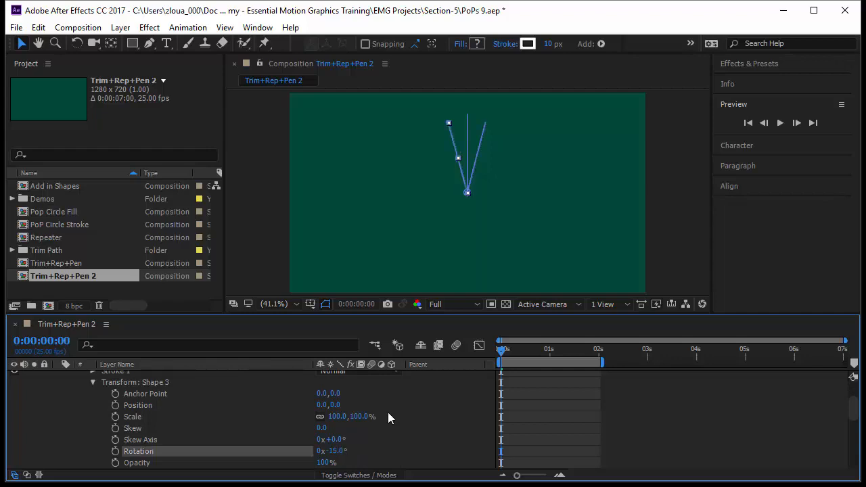
Deselect the layer and preview the animation of the three lines from the start
{"action": "left_click", "coordinate": [601, 433]}
{"action": "key", "text": "space"}
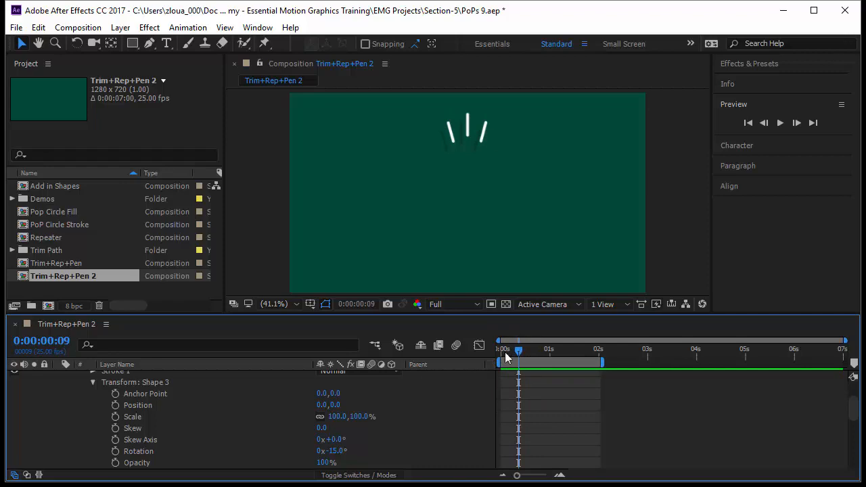
{"action": "key", "text": "space"}
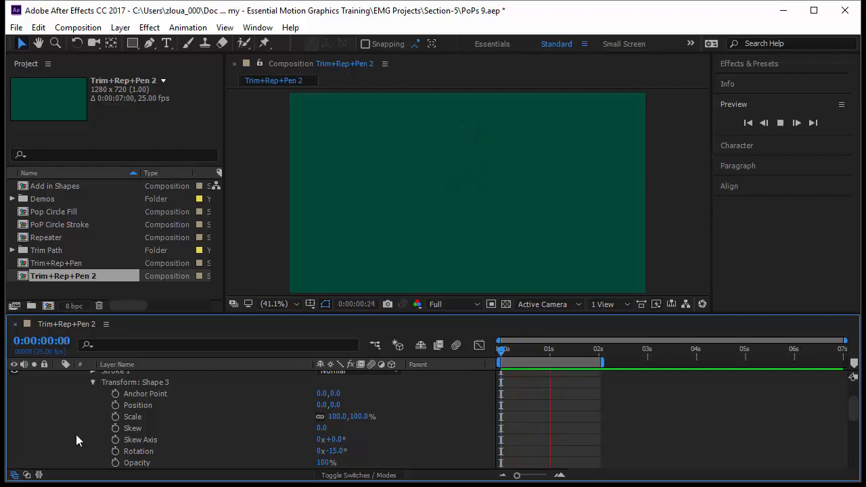
Collapse the Shape 3 and Shape 2 groups in Shape Layer 1's Contents
{"action": "scroll", "coordinate": [76, 435], "scroll_direction": "up", "scroll_amount": 5}
{"action": "left_click", "coordinate": [81, 399]}
{"action": "left_click", "coordinate": [81, 411]}
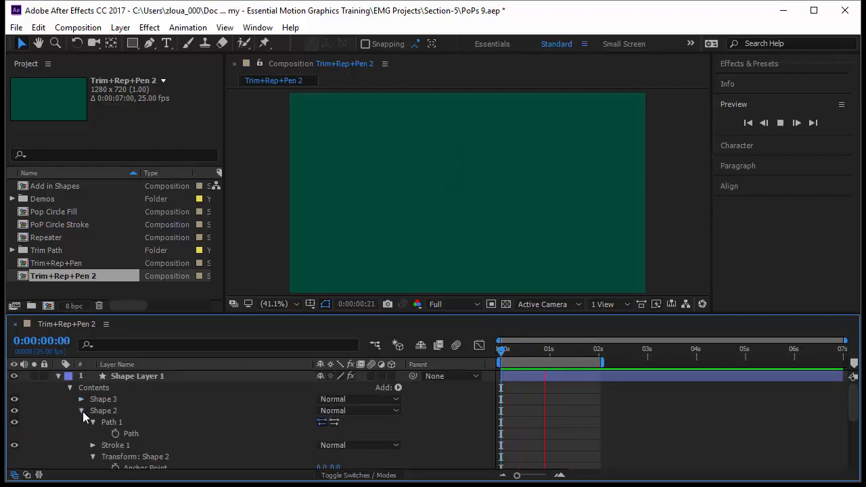
{"action": "left_click", "coordinate": [81, 410]}
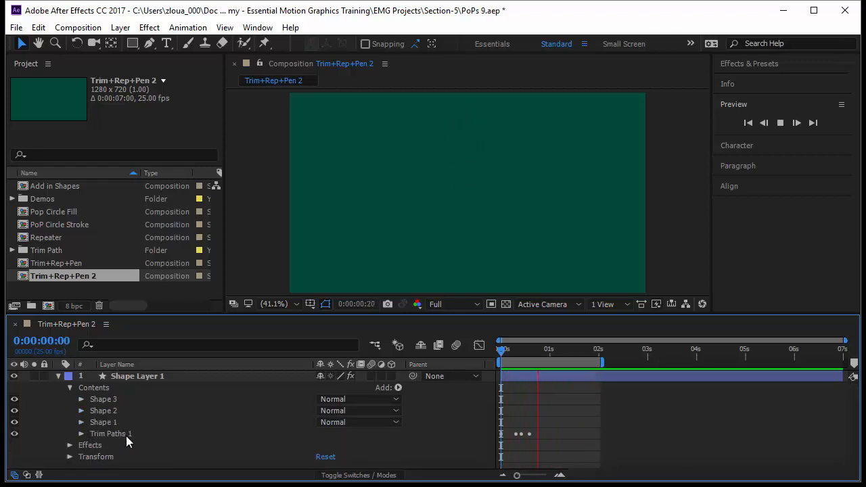
Add an empty group to Shape Layer 1's Contents and name it "3 Lines"
{"action": "left_click", "coordinate": [104, 387]}
{"action": "left_click", "coordinate": [398, 388]}
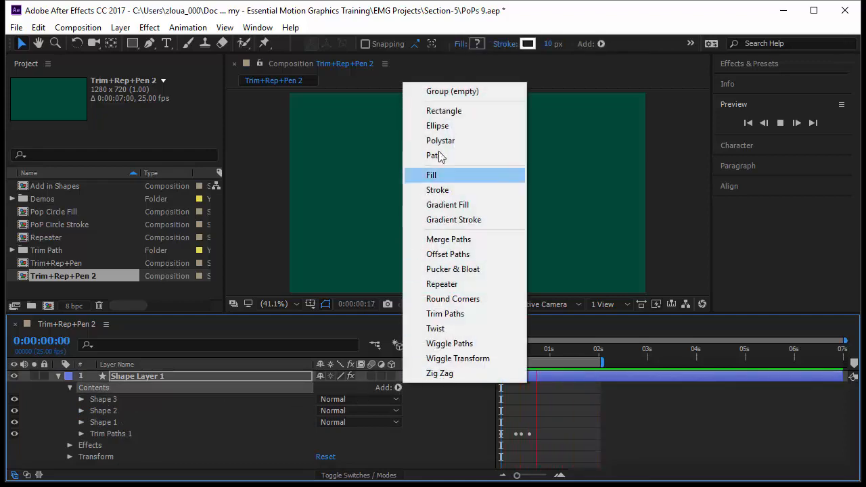
{"action": "left_click", "coordinate": [460, 93]}
{"action": "key", "text": "Return"}
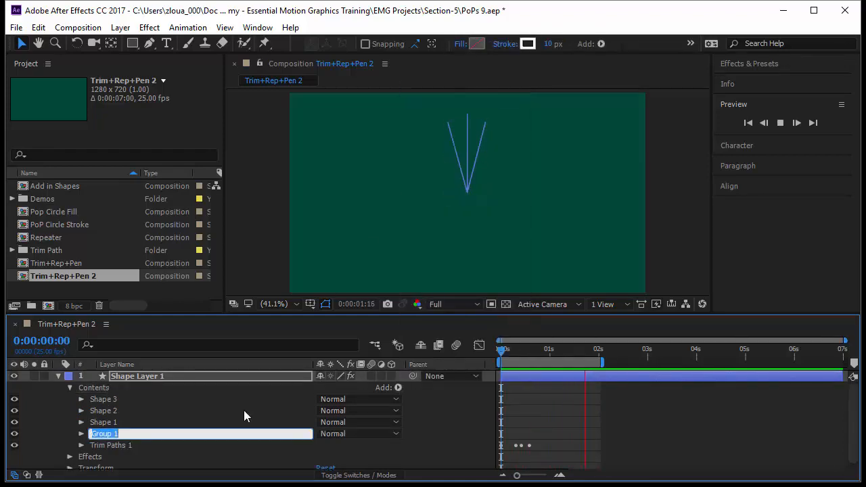
{"action": "type", "text": "3"}
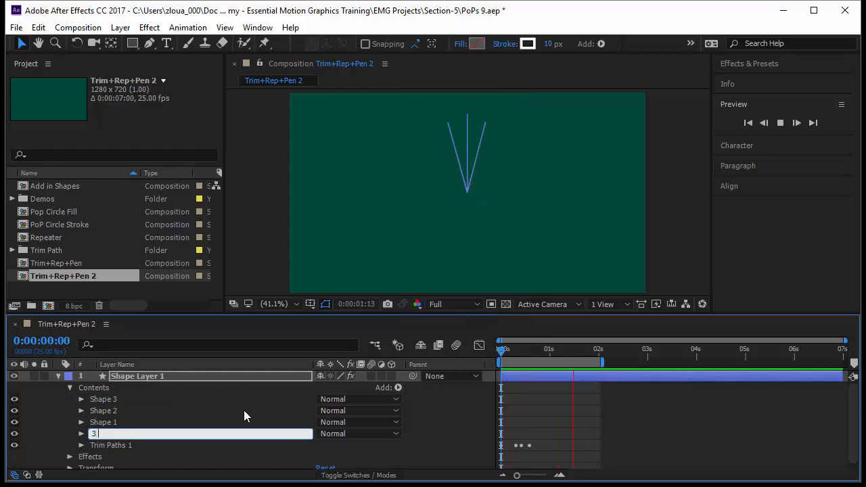
{"action": "type", "text": " Lines"}
{"action": "key", "text": "Return"}
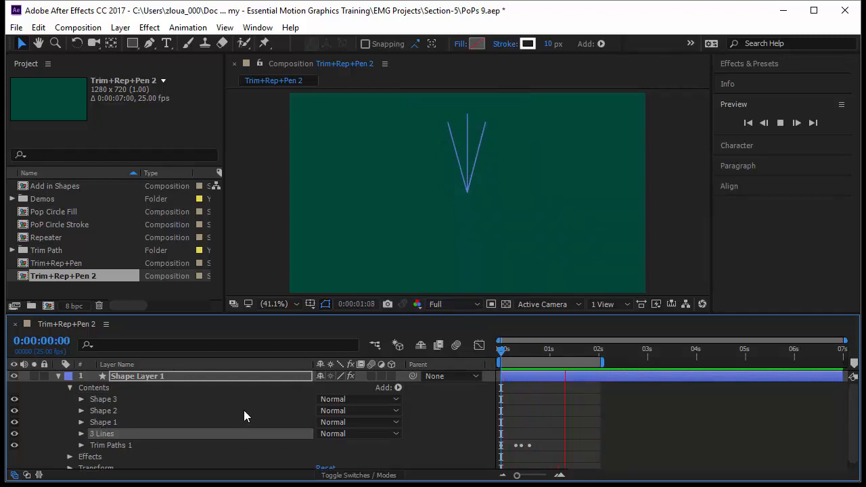
Move Shape 1, Shape 2, Shape 3 and Trim Paths 1 into the 3 Lines group, then deselect everything
{"action": "left_click", "coordinate": [144, 400]}
{"action": "left_click", "coordinate": [130, 424], "text": "shift"}
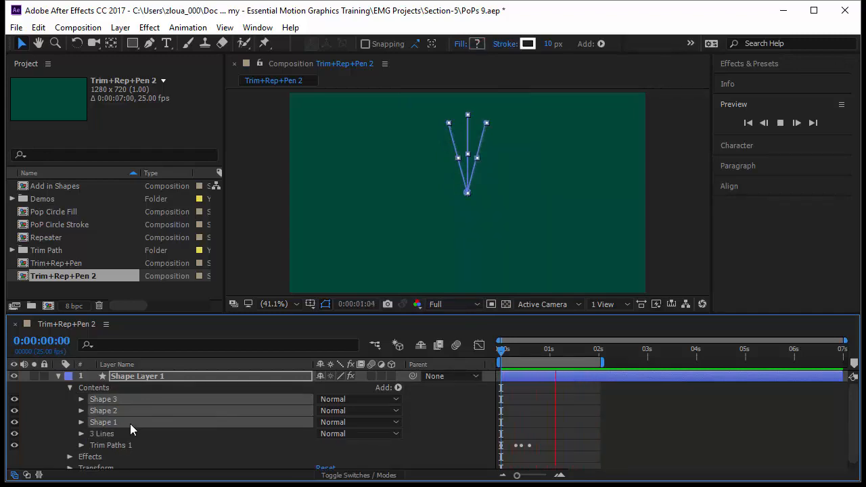
{"action": "left_click_drag", "start_coordinate": [130, 424], "coordinate": [128, 400]}
{"action": "left_click", "coordinate": [150, 451]}
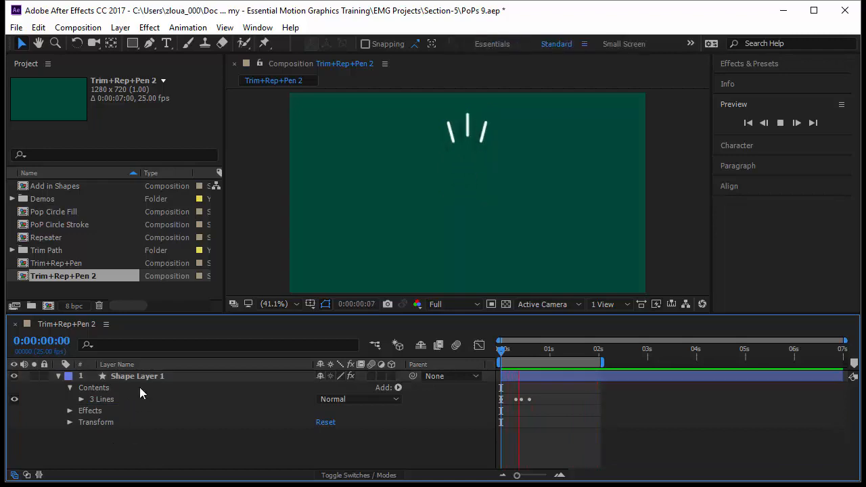
Add a Repeater at the Contents level of Shape Layer 1, outside the 3 Lines group, with 4 copies
{"action": "left_click", "coordinate": [97, 401]}
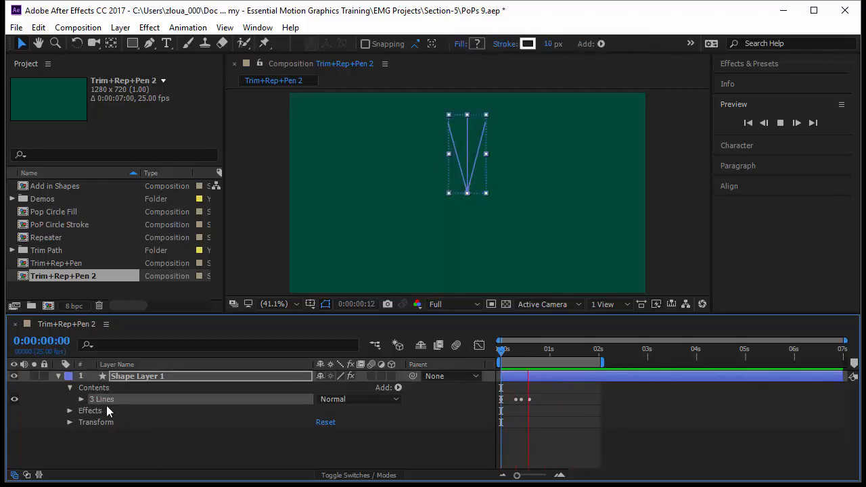
{"action": "left_click", "coordinate": [152, 435]}
{"action": "left_click", "coordinate": [158, 388]}
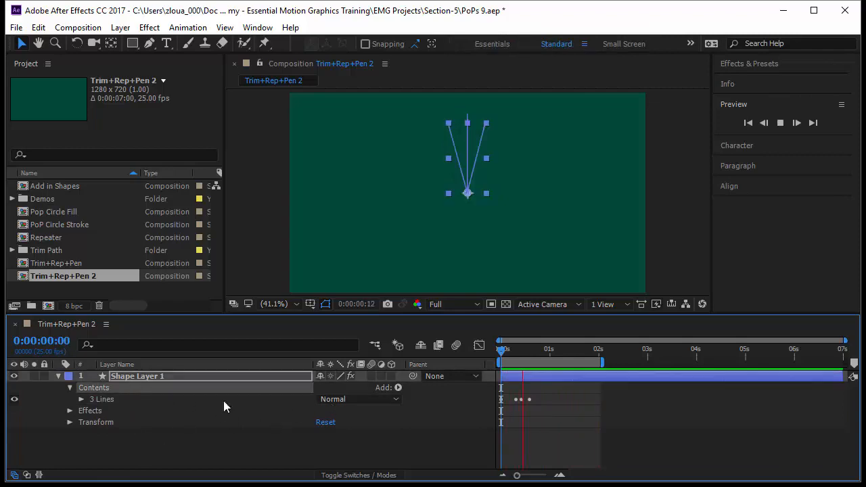
{"action": "left_click", "coordinate": [398, 387]}
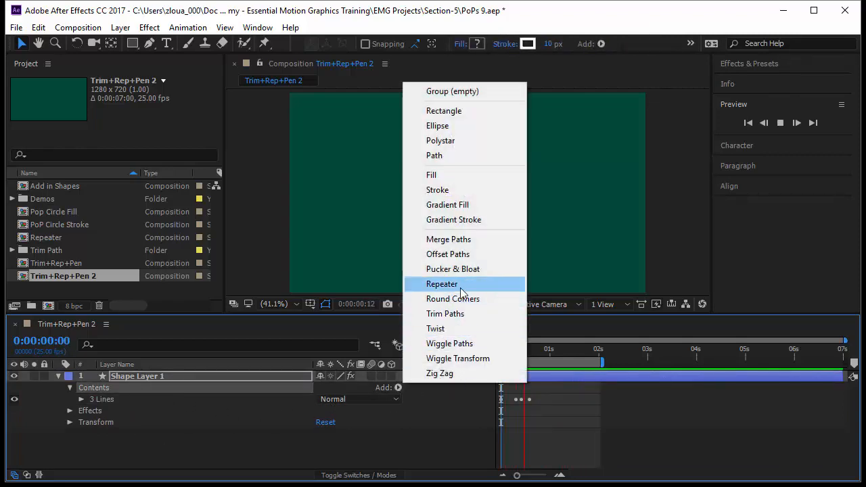
{"action": "left_click", "coordinate": [450, 283]}
{"action": "left_click", "coordinate": [81, 410]}
{"action": "left_click", "coordinate": [322, 421]}
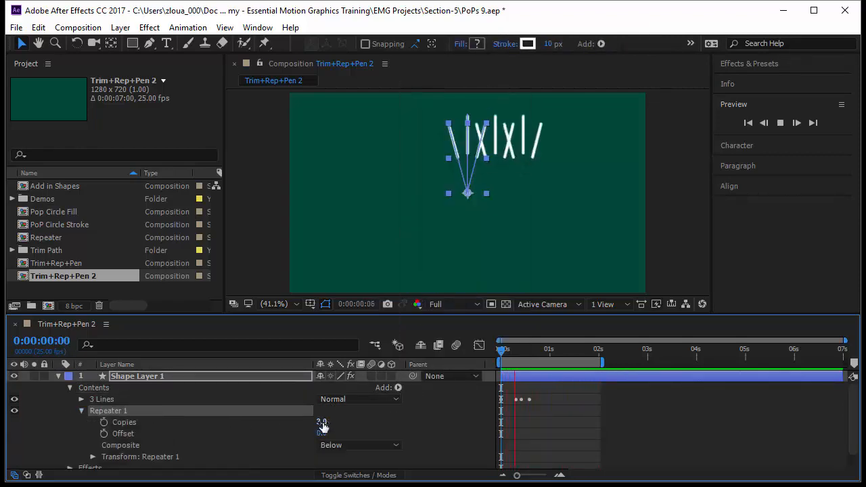
{"action": "type", "text": "4"}
{"action": "key", "text": "Return"}
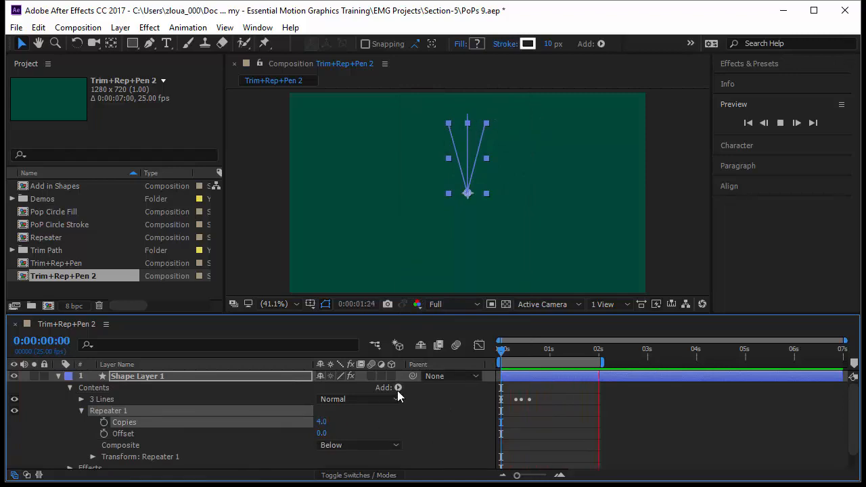
Set the horizontal position in the repeater's transform to 0
{"action": "left_click", "coordinate": [93, 457]}
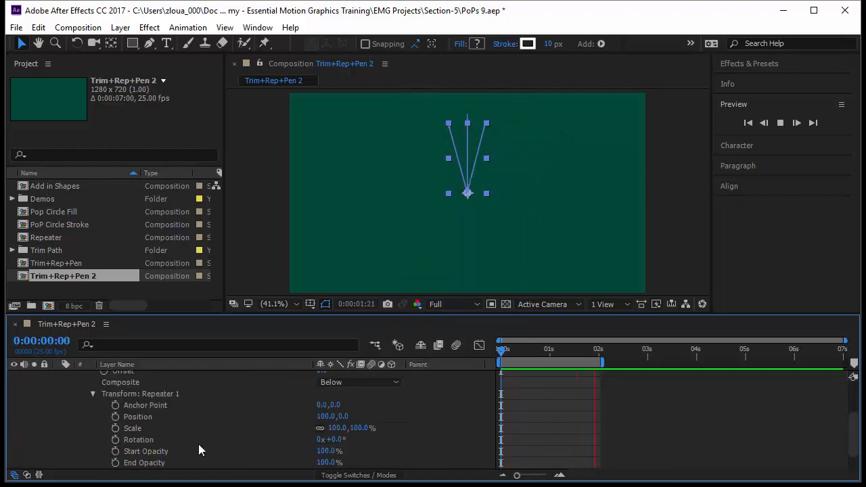
{"action": "left_click", "coordinate": [324, 417]}
{"action": "type", "text": "0"}
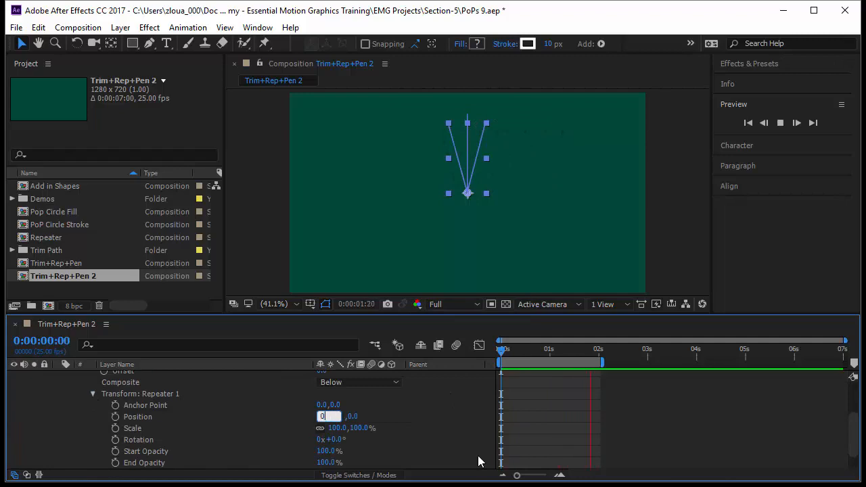
{"action": "key", "text": "Return"}
Set the rotation in the repeater's transform to 45° and deselect the layer
{"action": "left_click", "coordinate": [333, 440]}
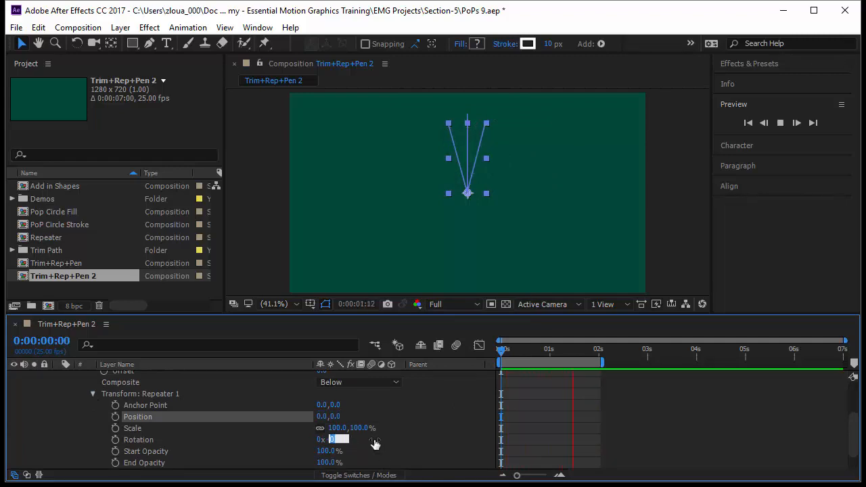
{"action": "type", "text": "45"}
{"action": "key", "text": "Return"}
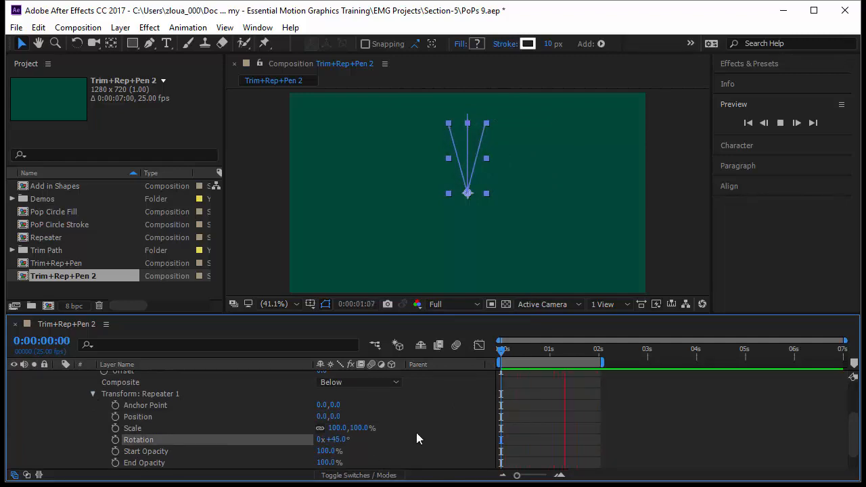
{"action": "left_click", "coordinate": [421, 425]}
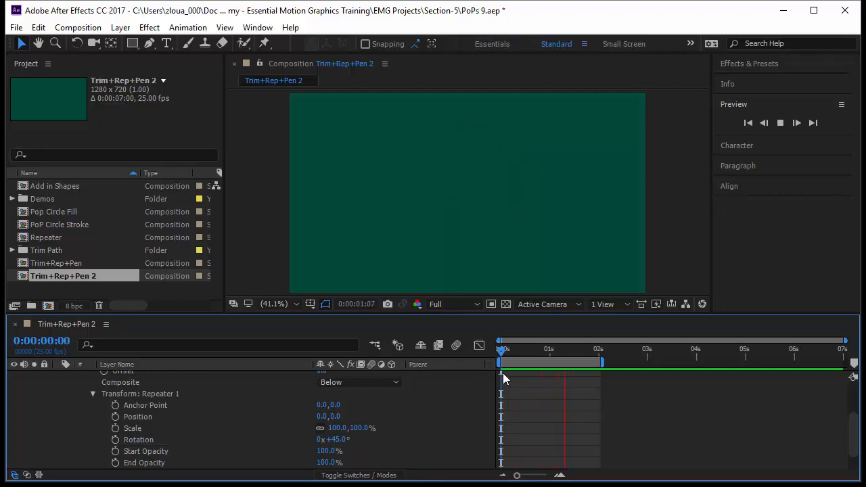
Move the playhead to 0:00:00:10 and set the repeater's rotation to 360/4 degrees
{"action": "left_click_drag", "start_coordinate": [501, 351], "coordinate": [521, 355]}
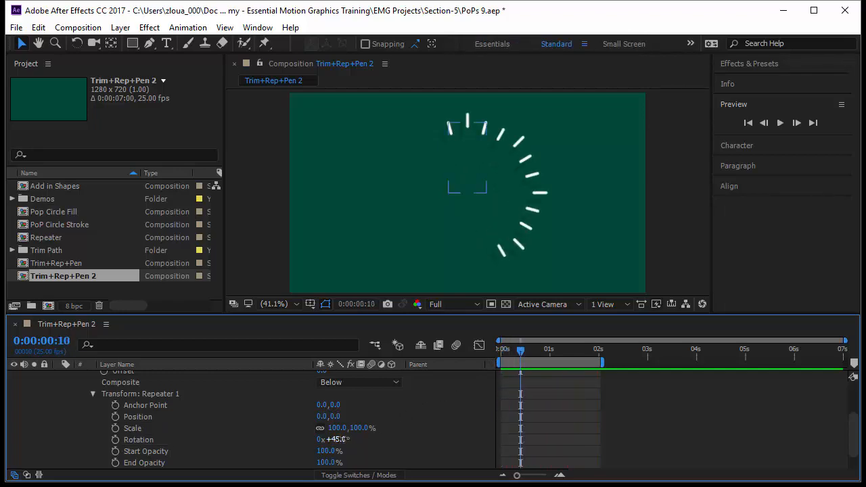
{"action": "left_click", "coordinate": [338, 439]}
{"action": "type", "text": "360/4"}
{"action": "key", "text": "Return"}
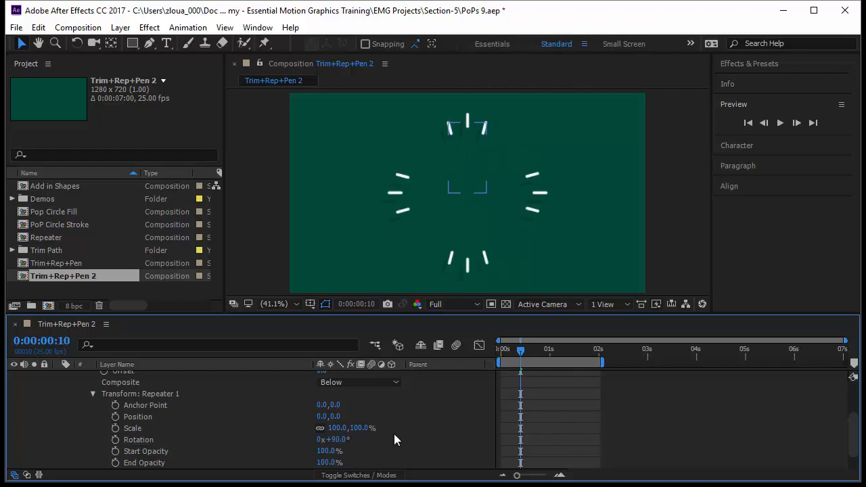
Deselect the layer, return the playhead to the start and preview the repeated line burst
{"action": "scroll", "coordinate": [394, 434], "scroll_direction": "up", "scroll_amount": 2}
{"action": "left_click", "coordinate": [423, 133]}
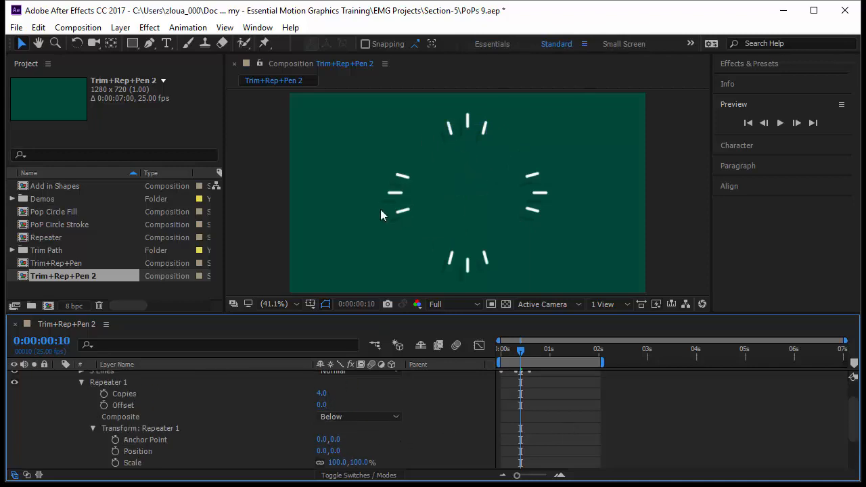
{"action": "left_click_drag", "start_coordinate": [523, 351], "coordinate": [487, 360]}
{"action": "key", "text": "space"}
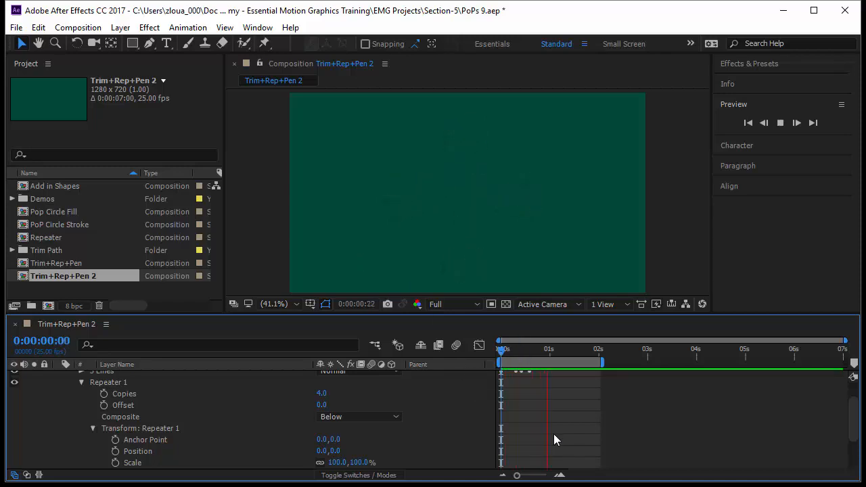